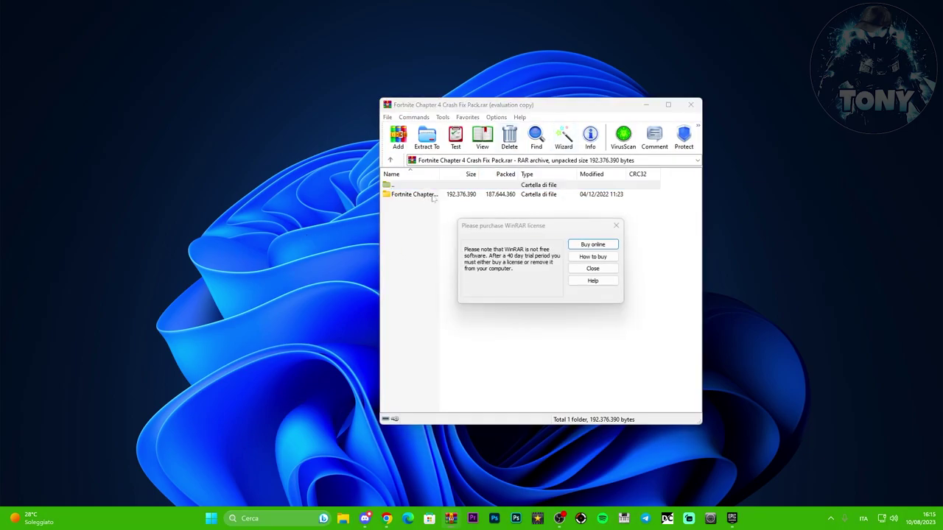
Step: Dismiss the licence reminder, look through the DIRECTX INSTALL and Microsoft Runtime c++ SOFTWARE INSTALL folders of the crash fix archive, and close it
key("Escape")
double_click(458, 194)
double_click(432, 194)
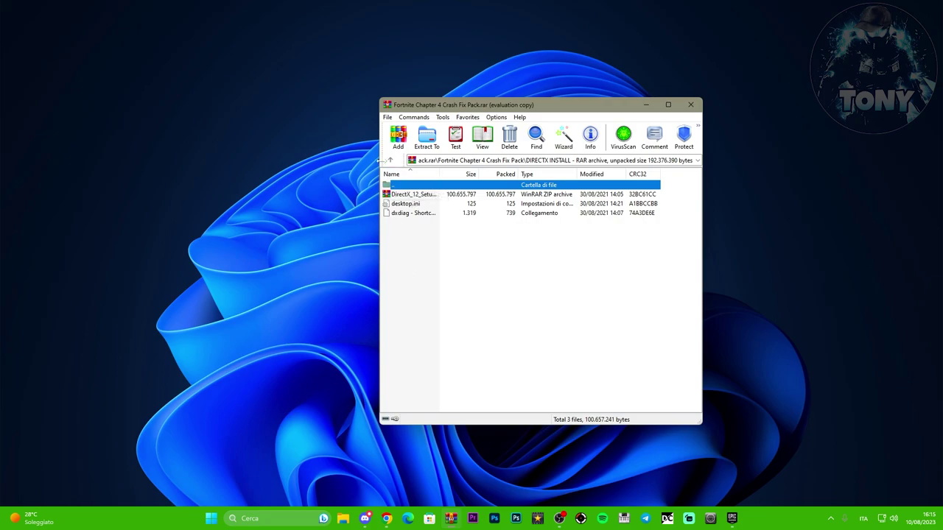
left_click(390, 160)
double_click(421, 204)
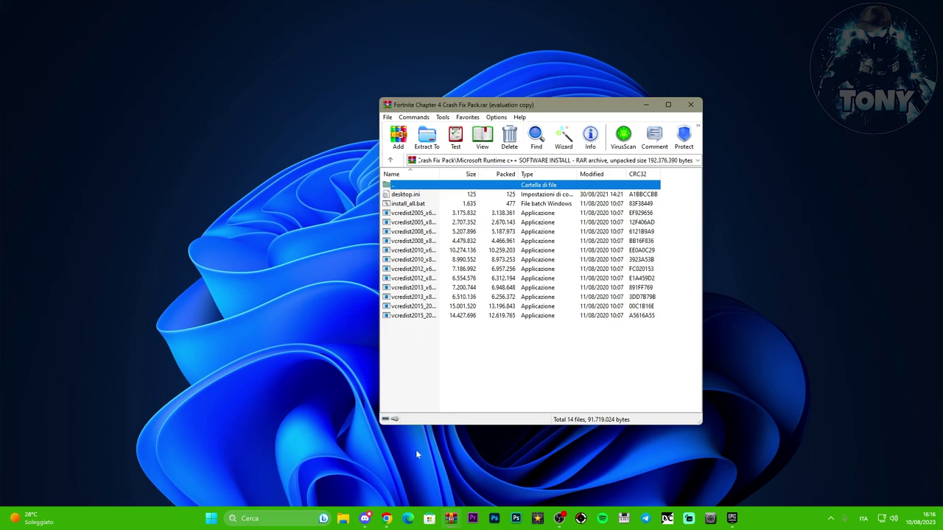
left_click_drag(540, 107, 519, 107)
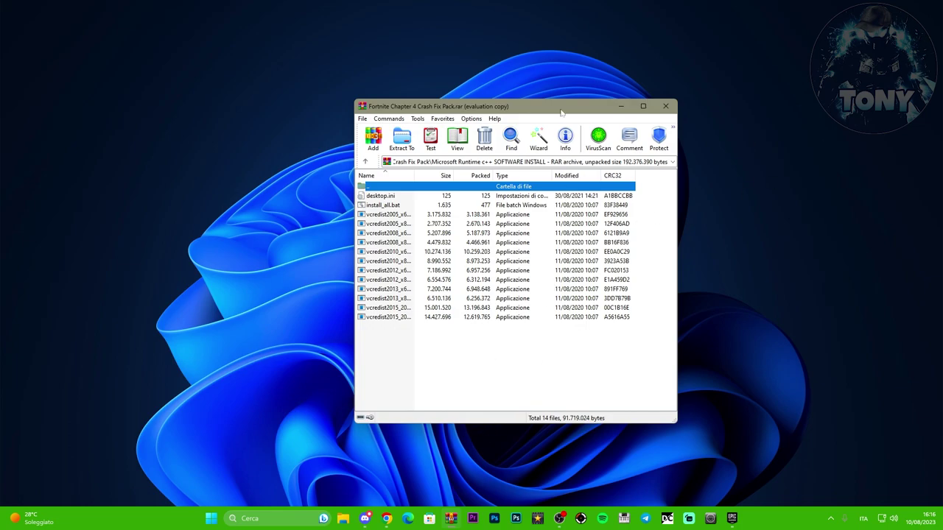
left_click(664, 106)
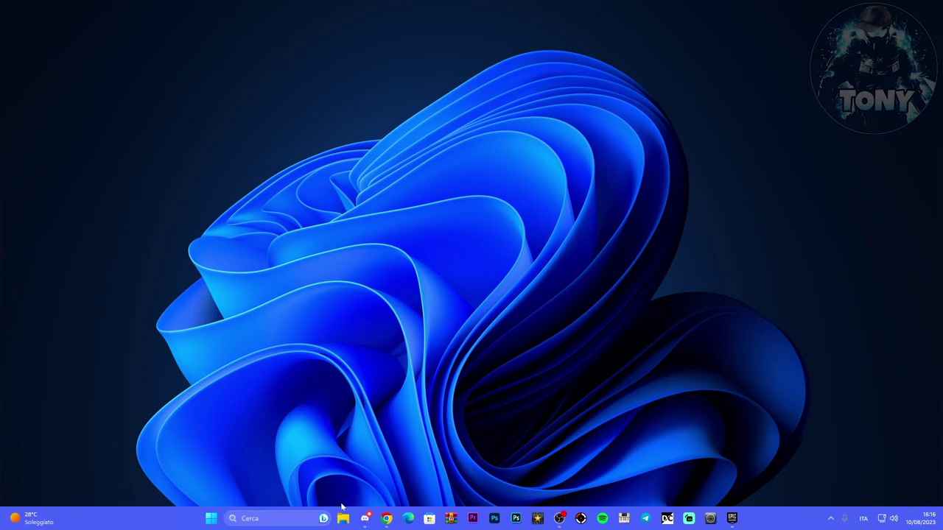
Step: Find the Esegui (Run) dialog through the system search and use it to open %appdata%
left_click(245, 524)
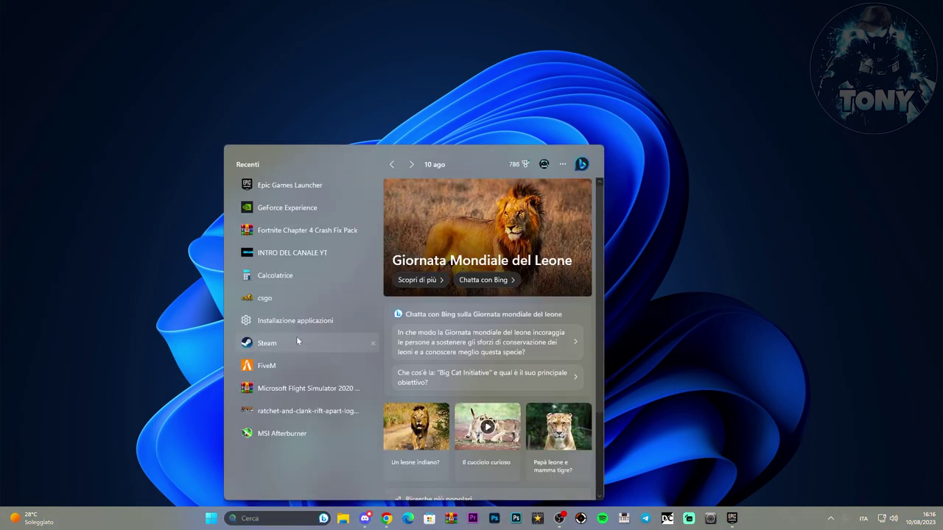
type("esegui")
left_click(290, 221)
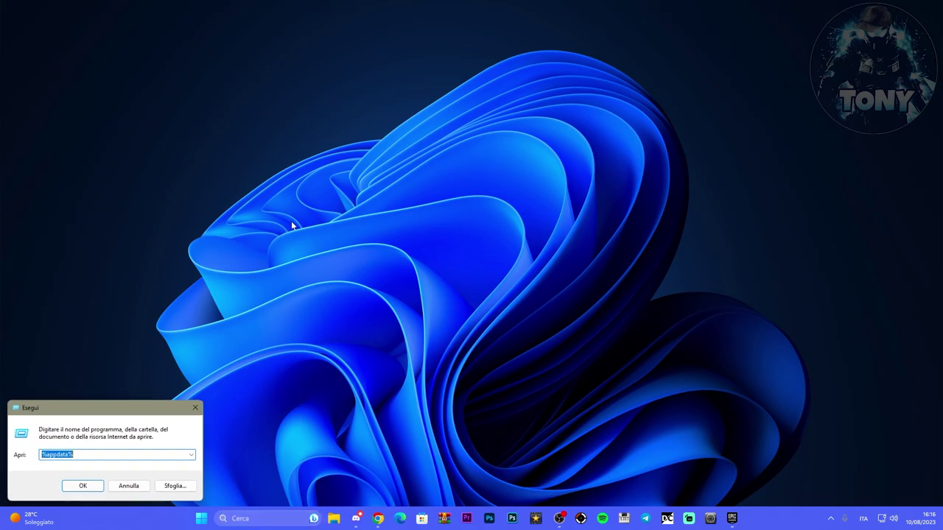
left_click_drag(112, 409, 462, 213)
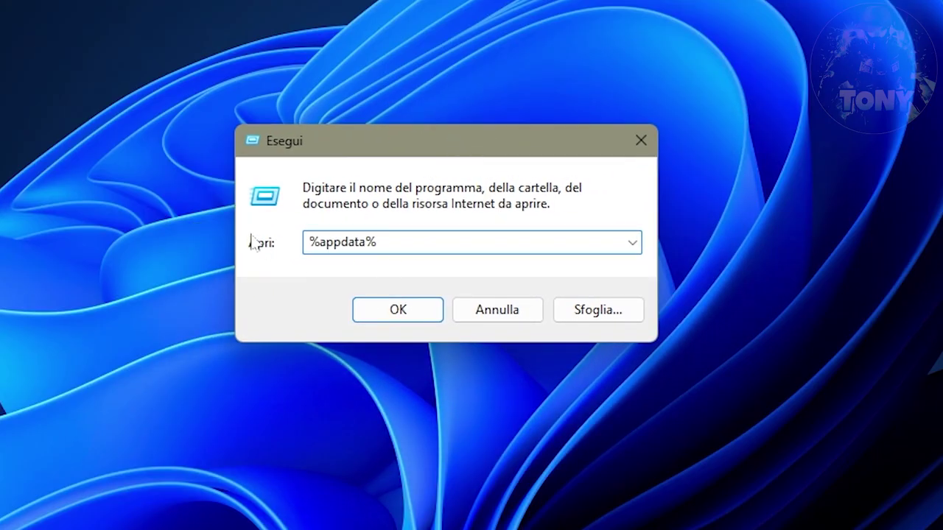
left_click(397, 309)
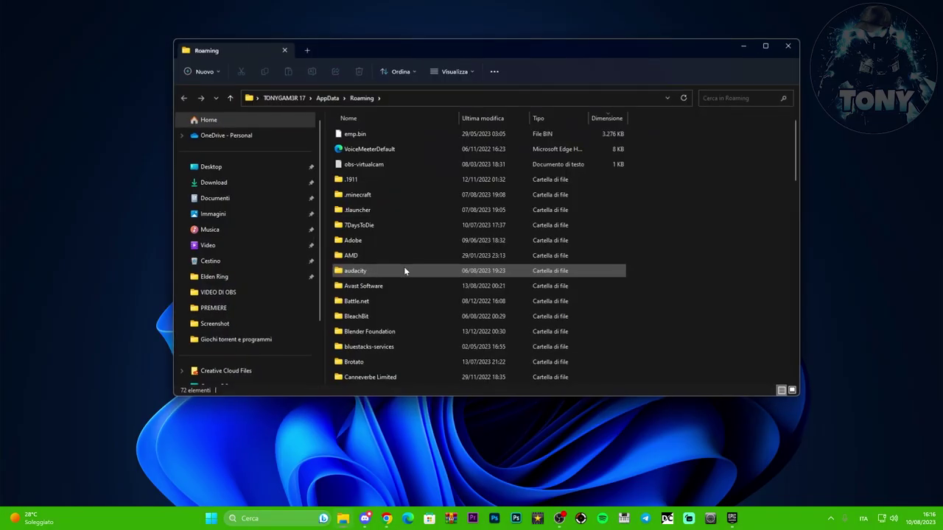
Step: Go up from Roaming to AppData and open the Saved folder in Local > FortniteGame
left_click(363, 99)
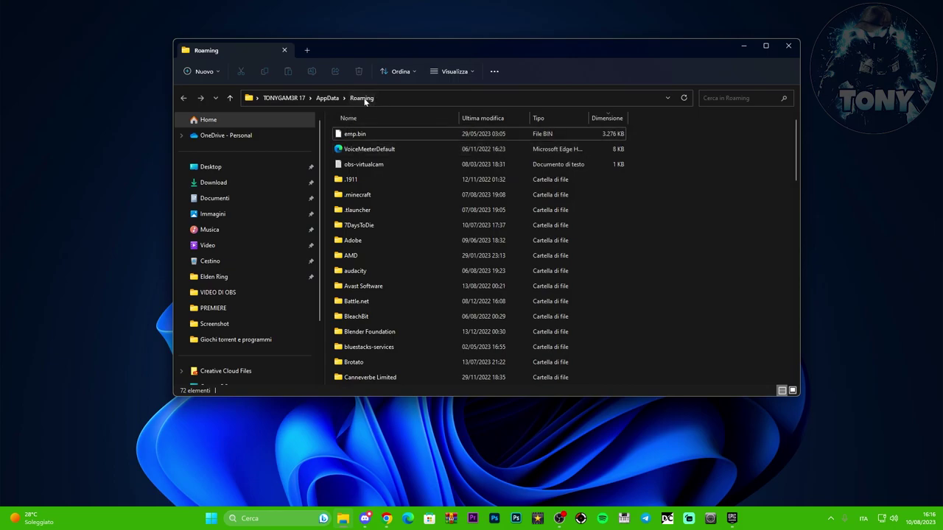
left_click(327, 97)
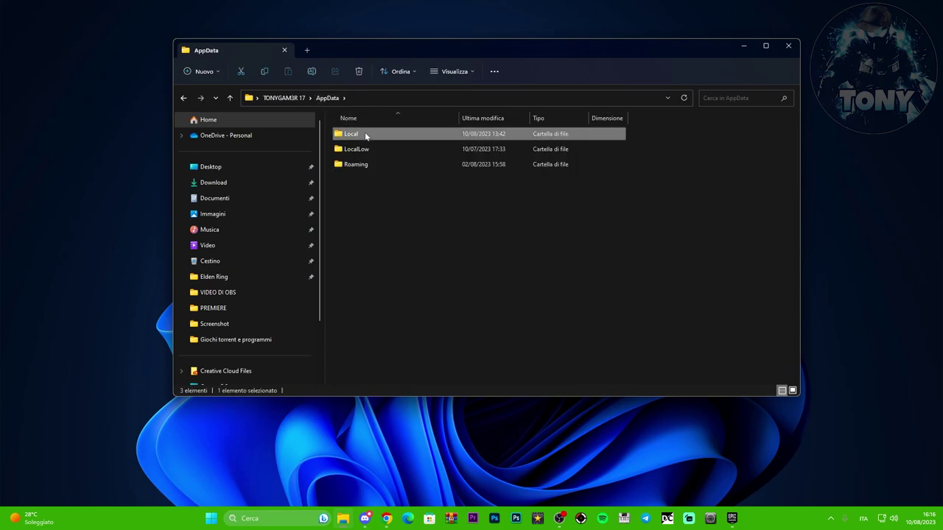
double_click(364, 133)
scroll(433, 193, "down", 5)
scroll(434, 193, "down", 6)
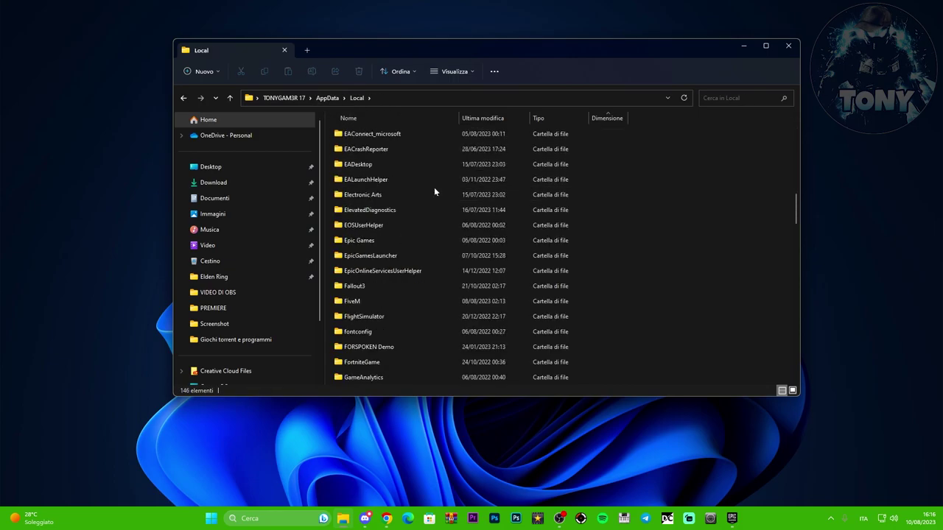
scroll(405, 274, "down", 2)
double_click(396, 256)
double_click(380, 138)
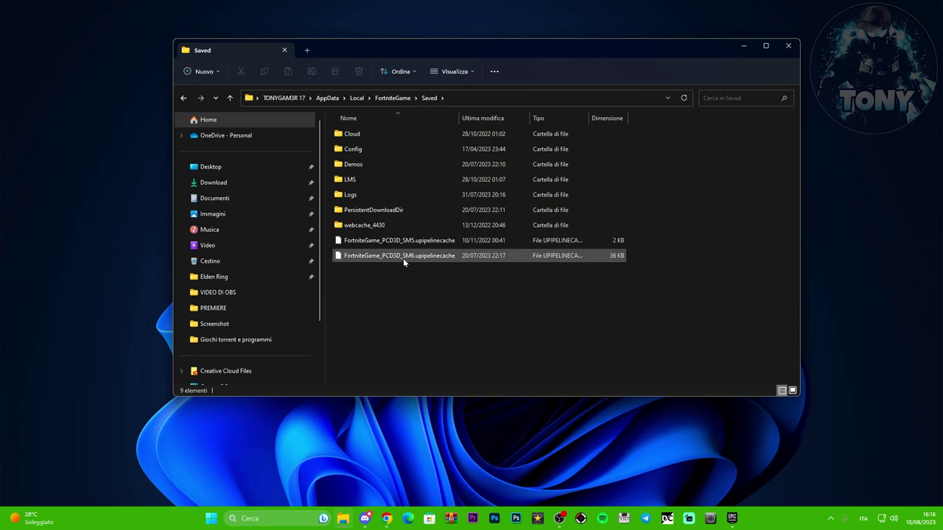
Step: Delete all files and folders inside the webcache_4430 folder
double_click(367, 225)
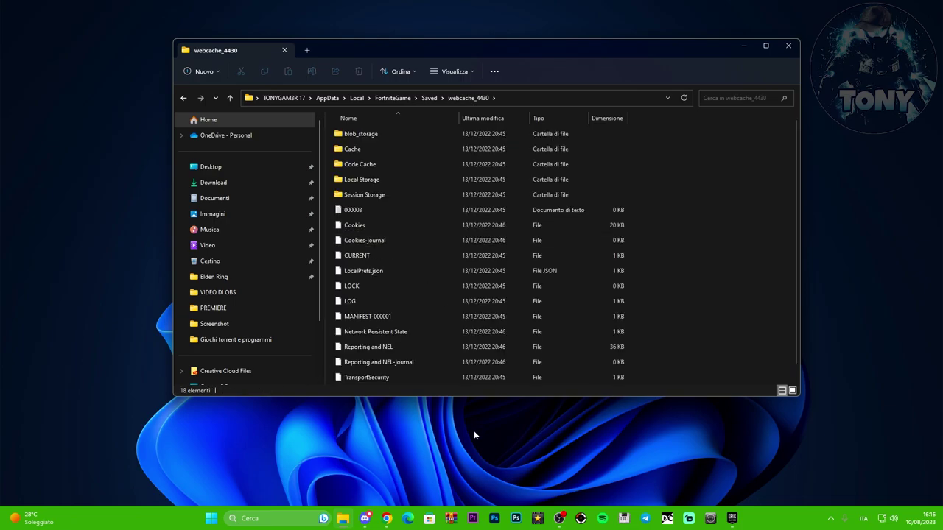
scroll(453, 303, "down", 1)
scroll(457, 311, "up", 1)
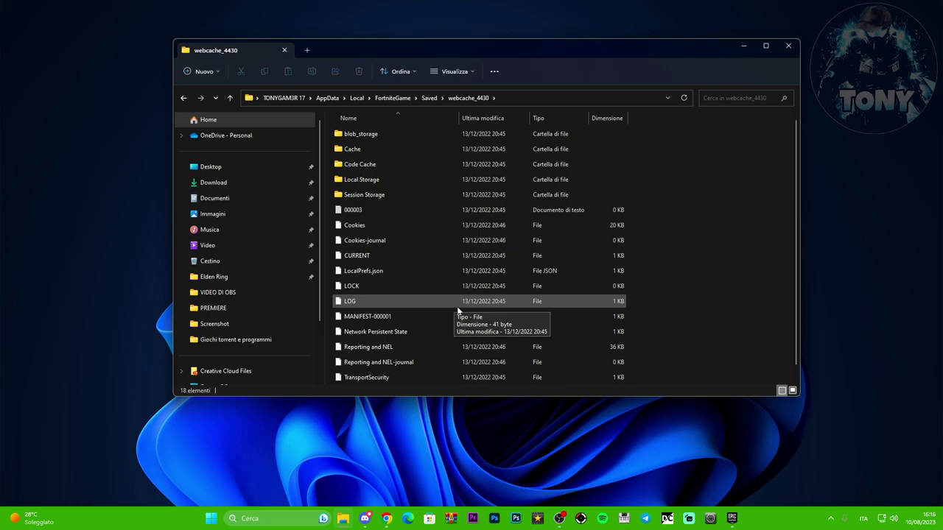
key("ctrl+a")
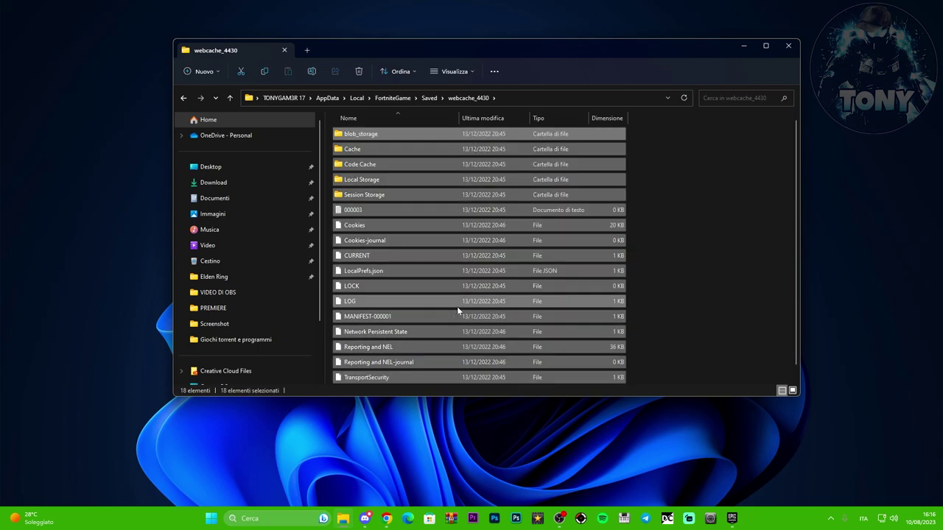
key("Delete")
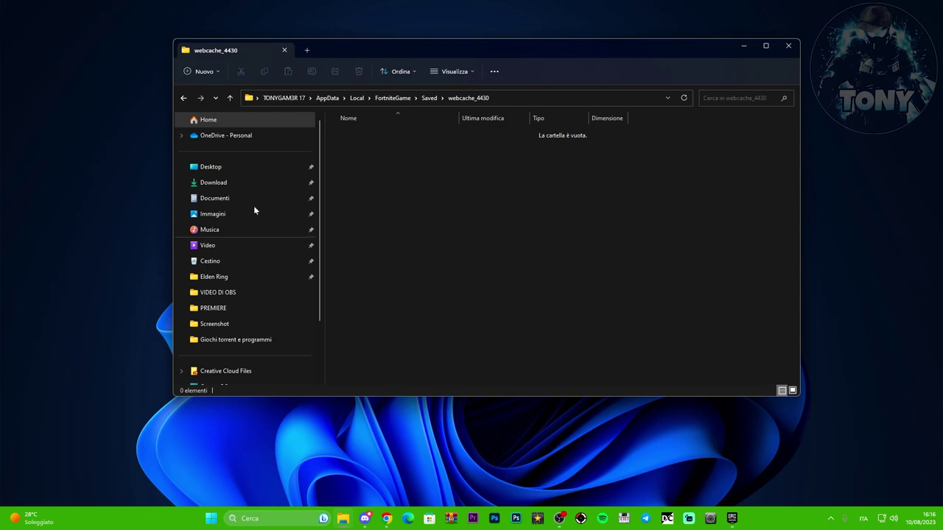
Step: Return to the Saved folder and delete the two FortniteGame_PCD3D .upipelinecache files, SM5 and SM6
left_click(183, 98)
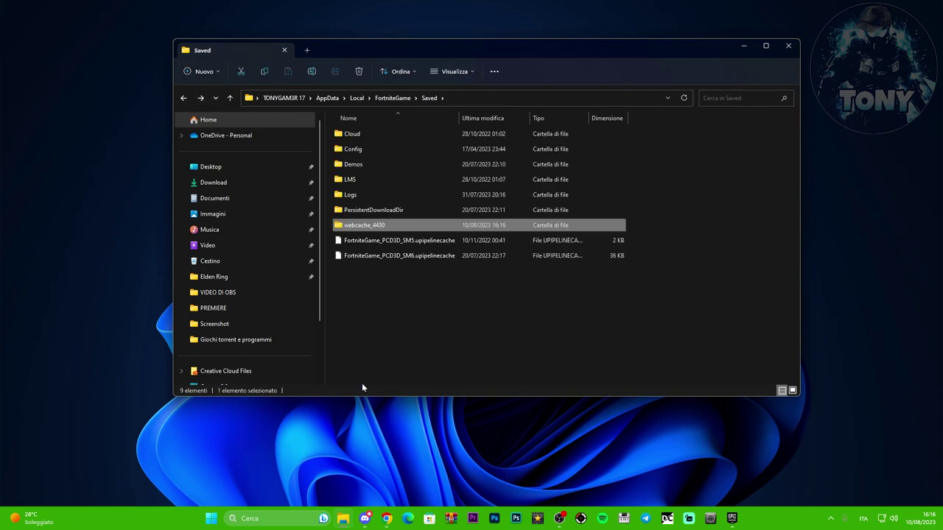
left_click_drag(425, 266, 391, 246)
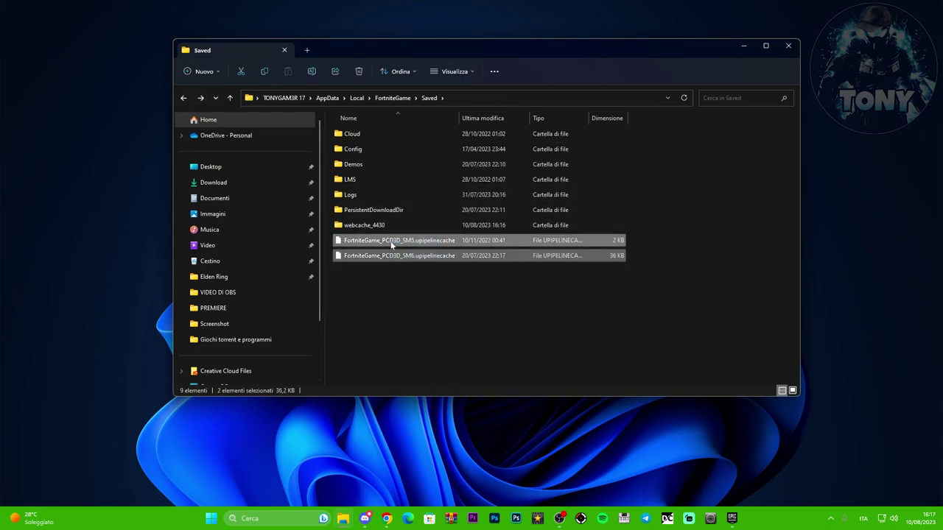
key("Delete")
left_click_drag(439, 50, 445, 50)
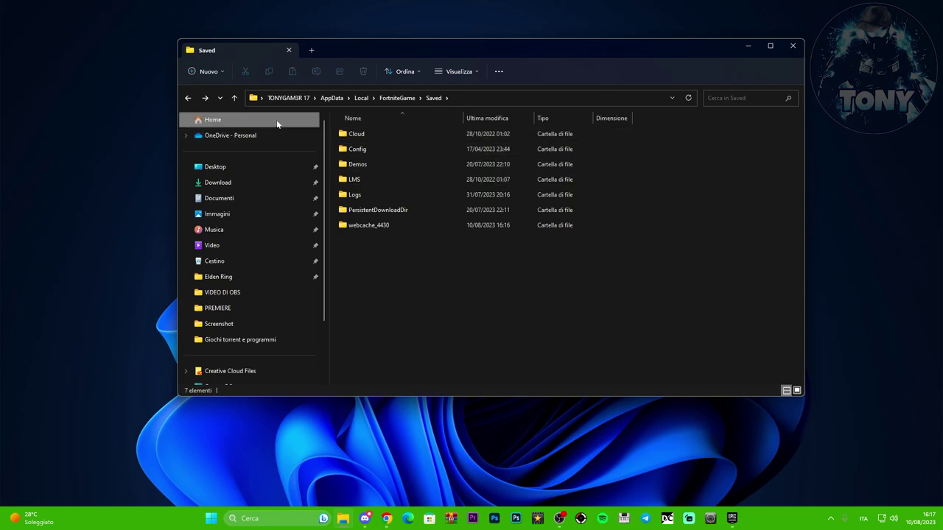
Step: Recheck webcache_4430, then delete everything inside the ManifestCache folder in PersistentDownloadDir
double_click(368, 224)
left_click(188, 97)
double_click(395, 211)
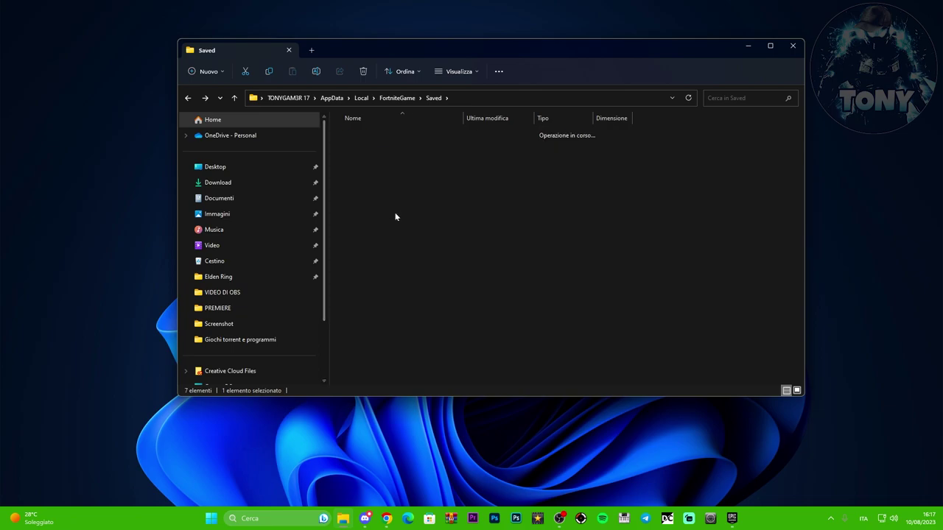
double_click(396, 196)
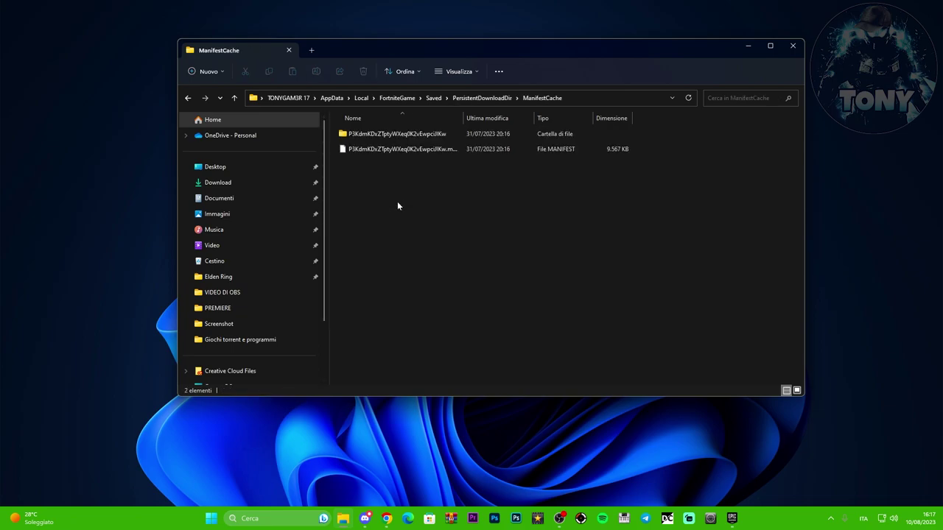
left_click(190, 99)
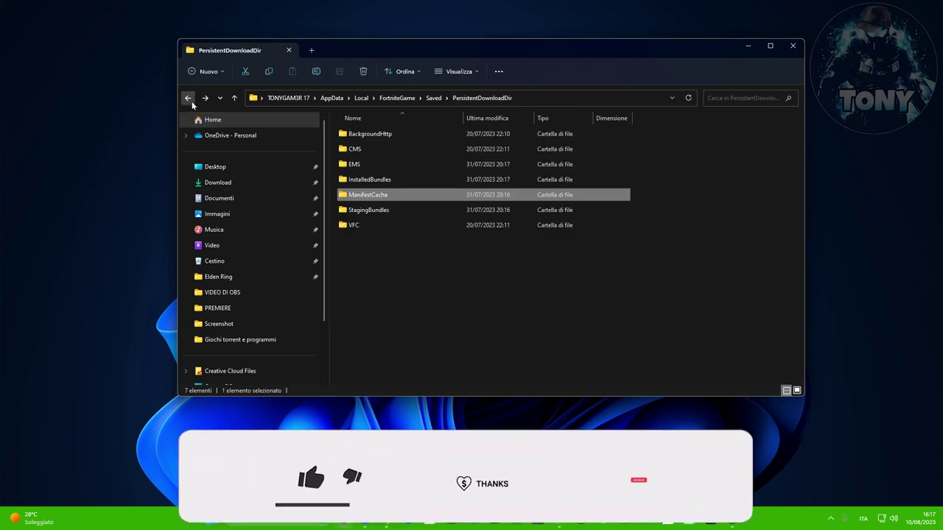
double_click(390, 196)
left_click_drag(464, 206, 380, 137)
key("Delete")
left_click(189, 99)
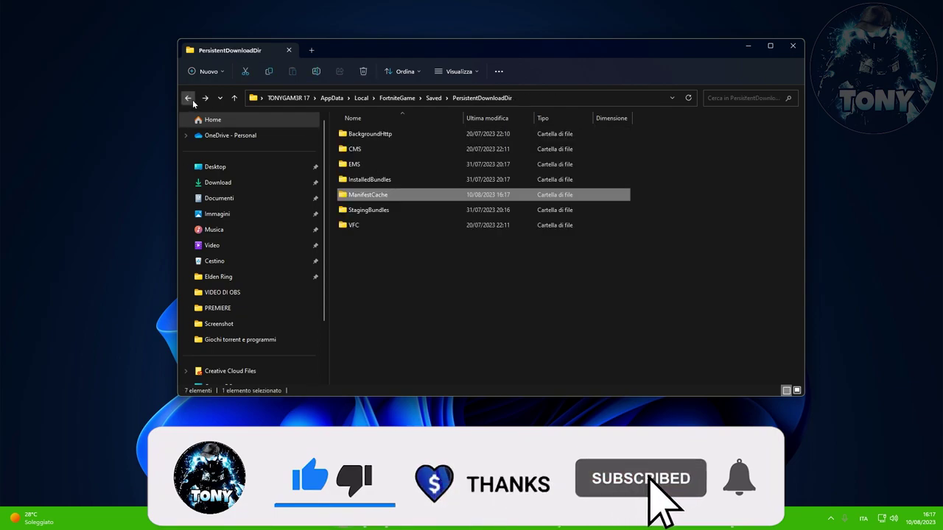
Step: Return to the Local folder and check the general properties of the FortniteGame folder, then close them
left_click(189, 99)
left_click(189, 99)
left_click(187, 98)
right_click(397, 377)
left_click(410, 381)
right_click(415, 377)
left_click(434, 370)
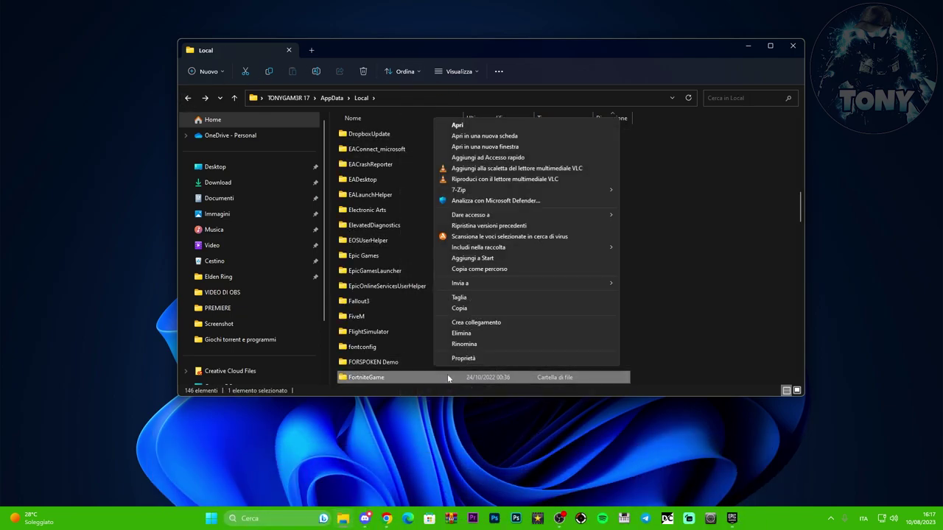
left_click(456, 358)
left_click_drag(523, 265, 620, 165)
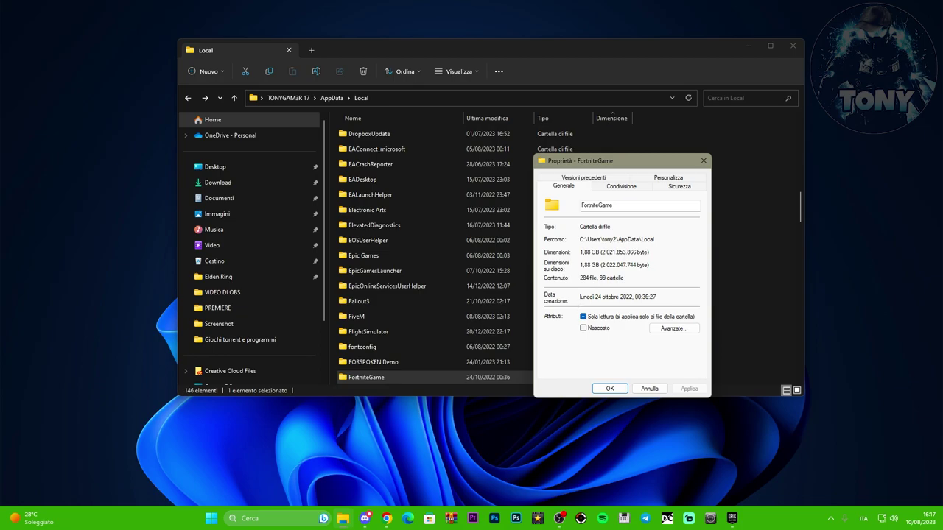
left_click_drag(624, 165, 636, 160)
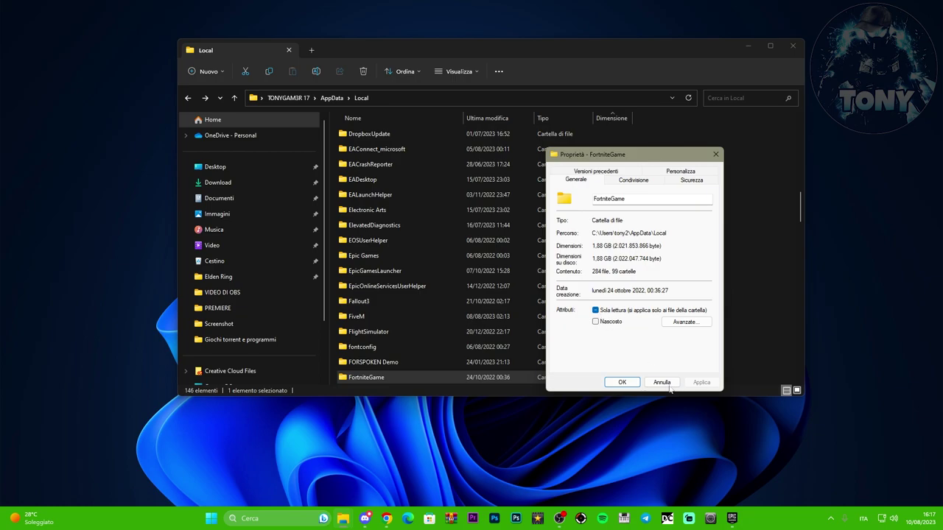
left_click(621, 381)
Step: Reopen the Saved folder inside FortniteGame and sort its contents by size
double_click(403, 378)
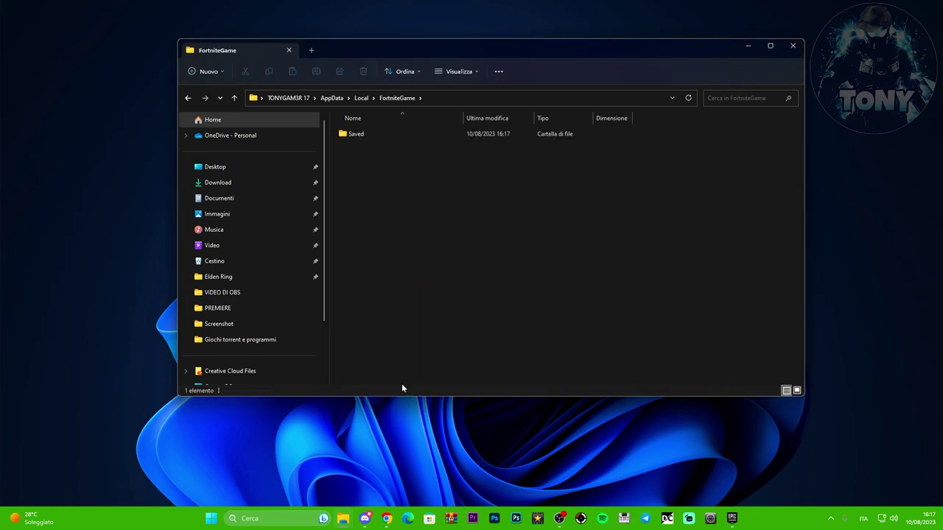
double_click(358, 134)
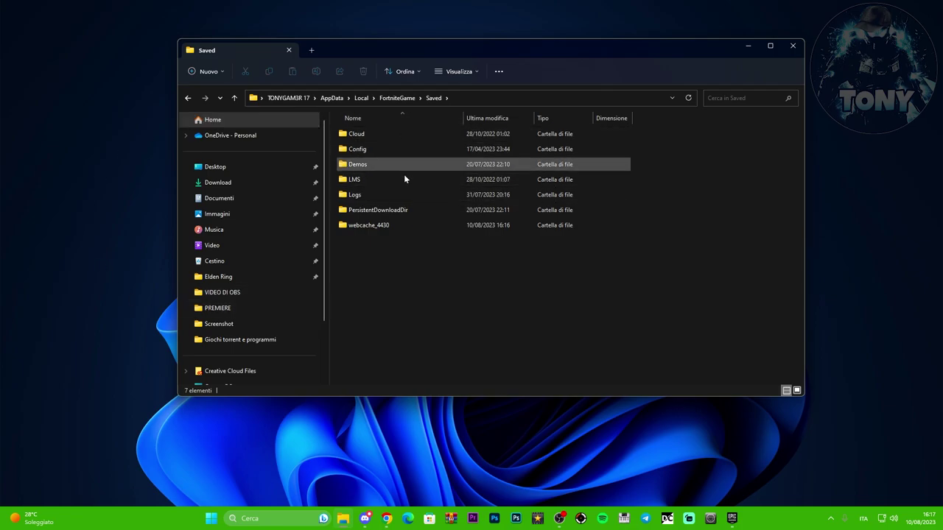
left_click(417, 74)
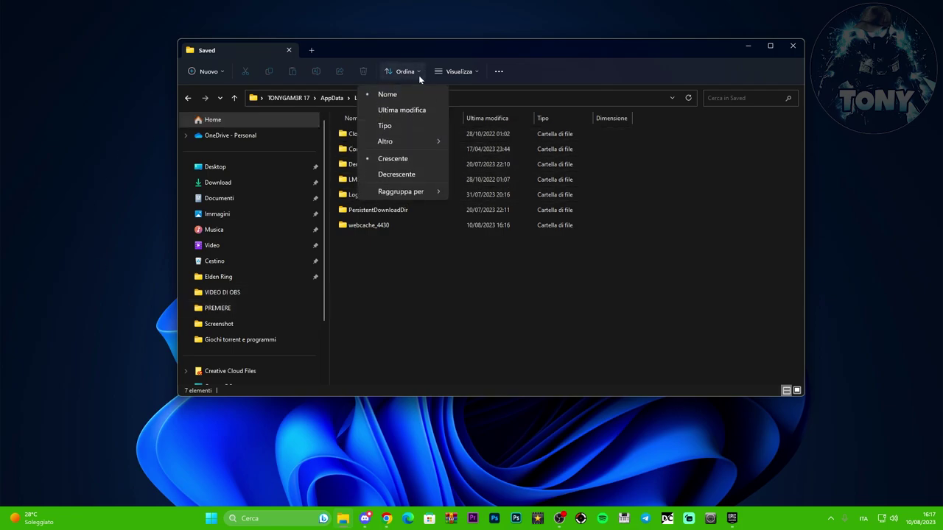
mouse_move(399, 137)
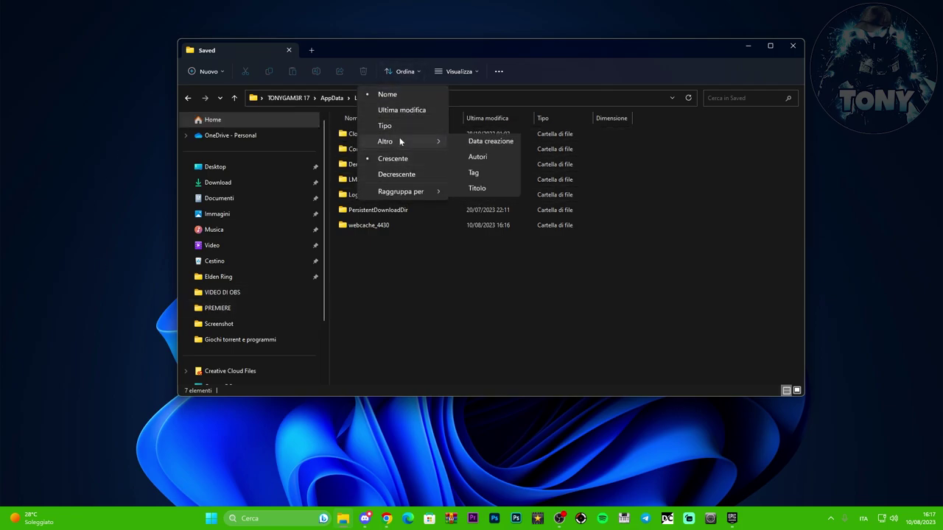
left_click(462, 140)
Step: Open the Demos folder within Saved and look through its replay files
left_click(387, 130)
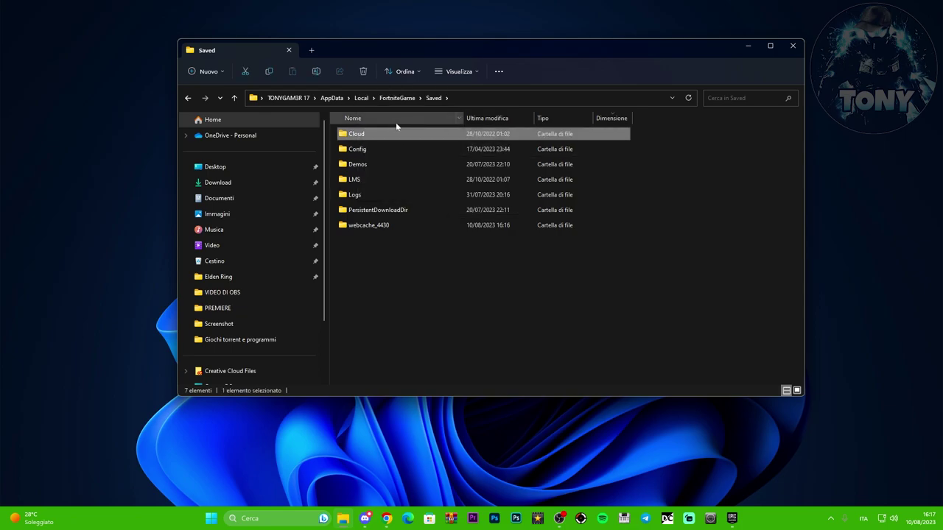
left_click(377, 149)
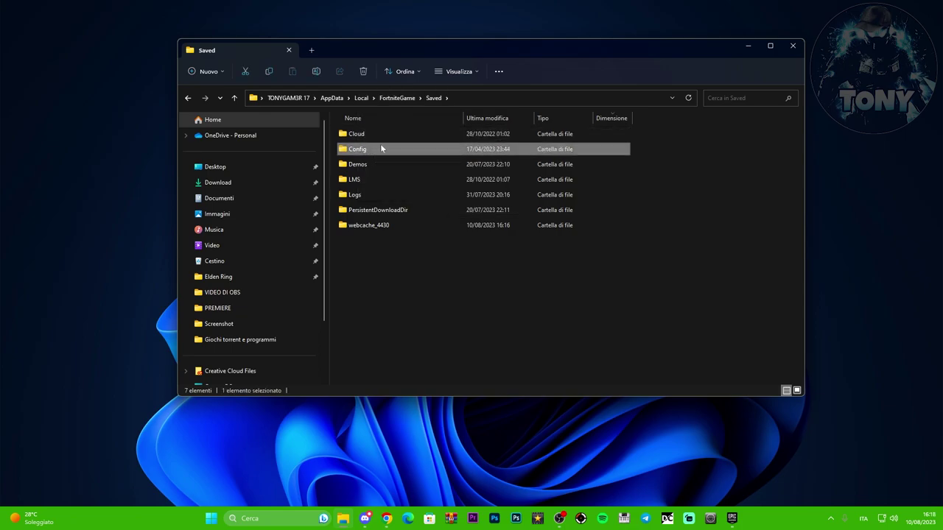
left_click(382, 168)
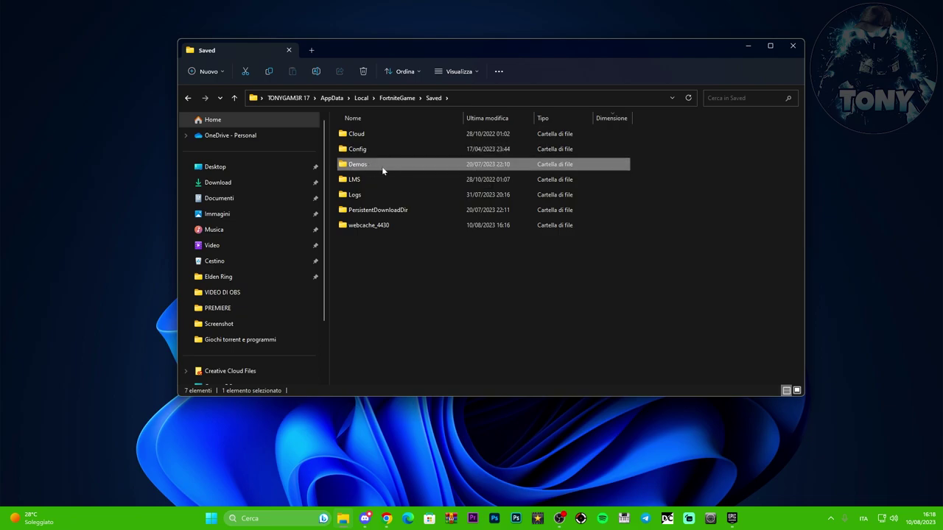
double_click(377, 169)
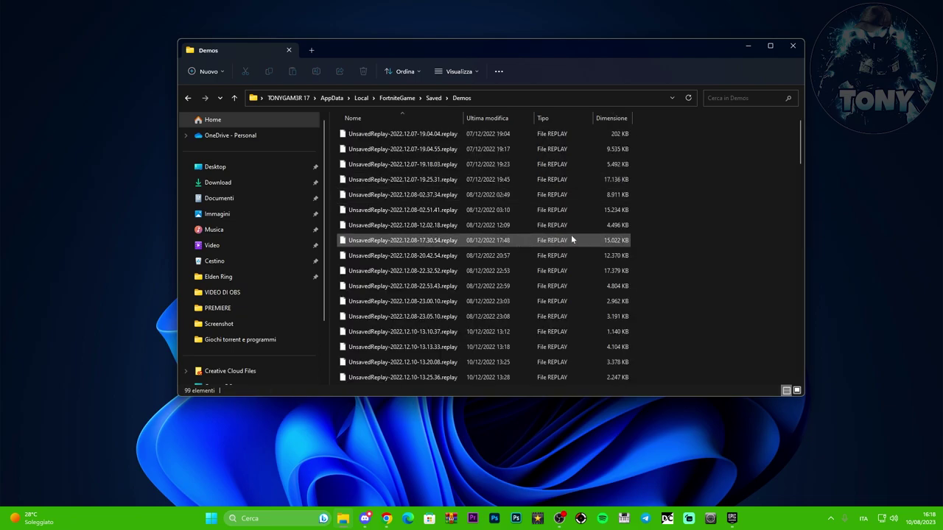
scroll(642, 236, "down", 5)
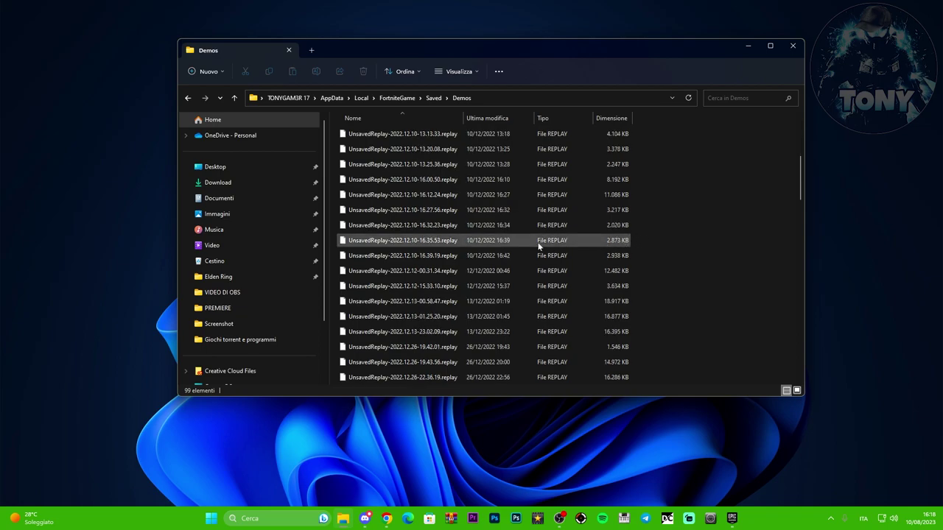
Step: Delete all the replay files in the Demos folder and return to the Saved folder
scroll(541, 242, "up", 5)
scroll(541, 243, "down", 20)
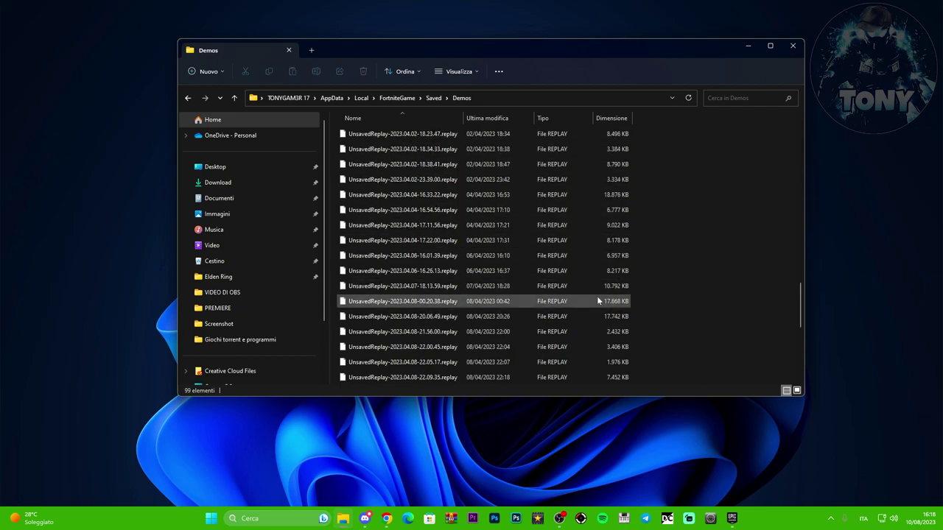
scroll(600, 287, "up", 20)
key("ctrl+a")
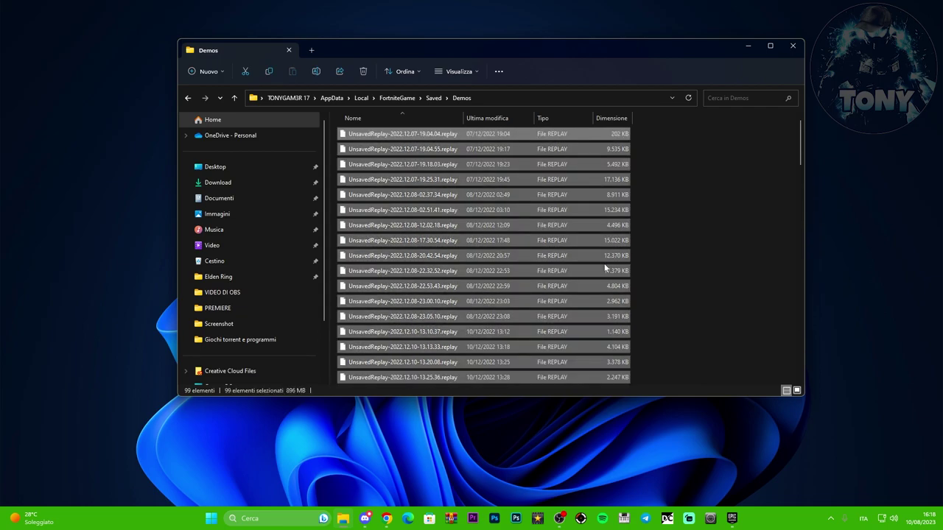
key("Delete")
left_click(188, 97)
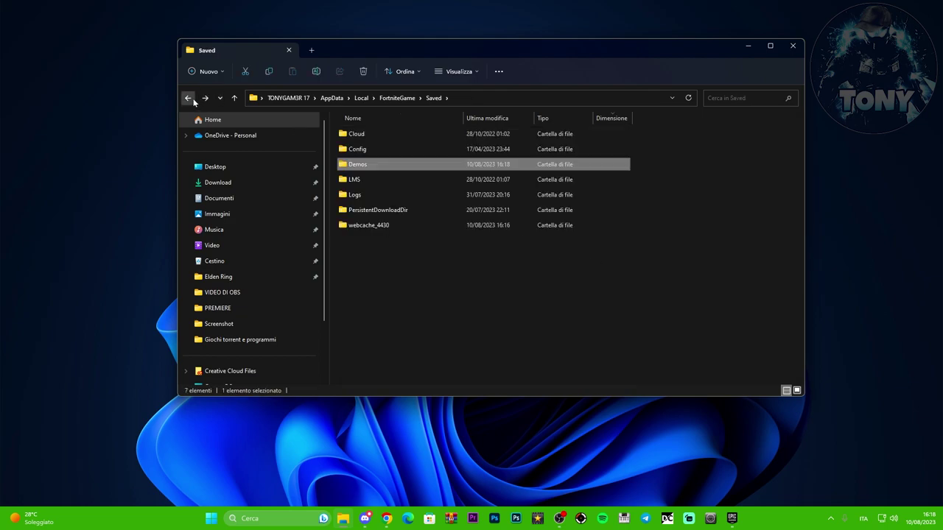
Step: Open the PersistentDownloadDir folder inside Saved
left_click(390, 181)
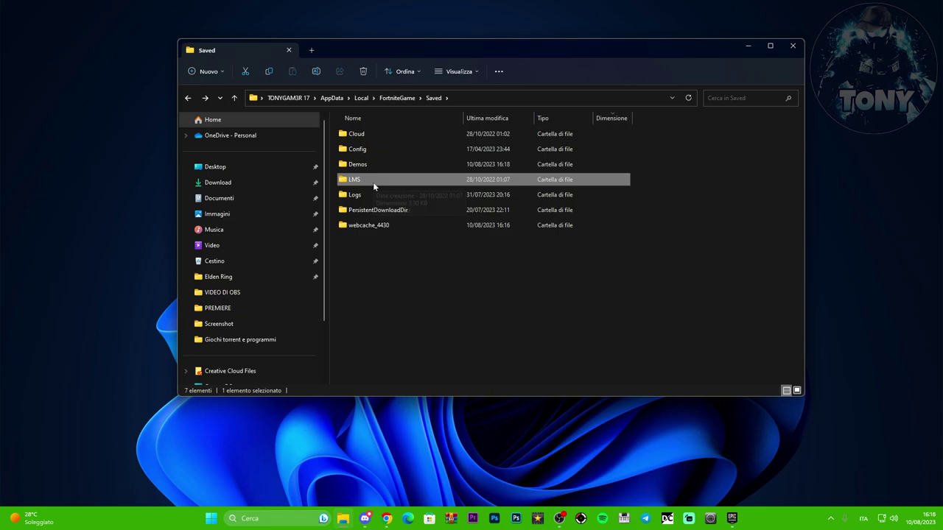
left_click(383, 197)
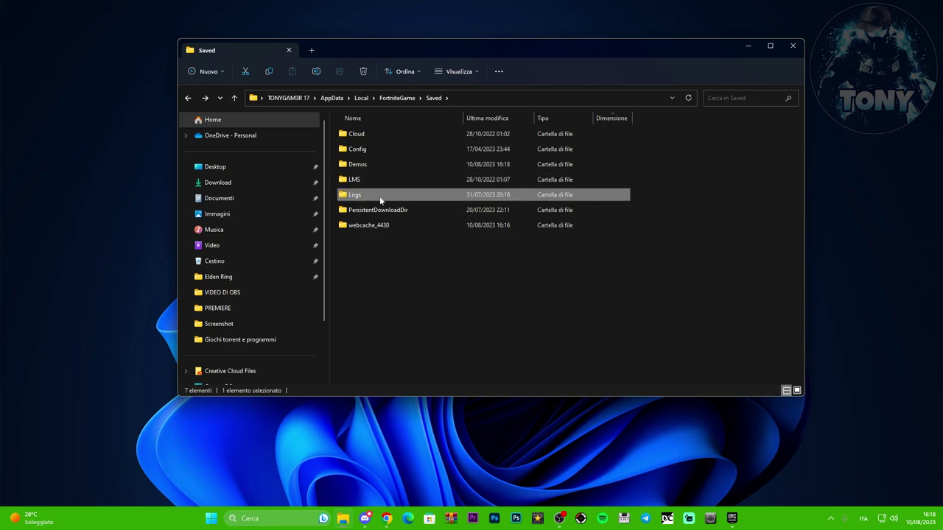
left_click(423, 212)
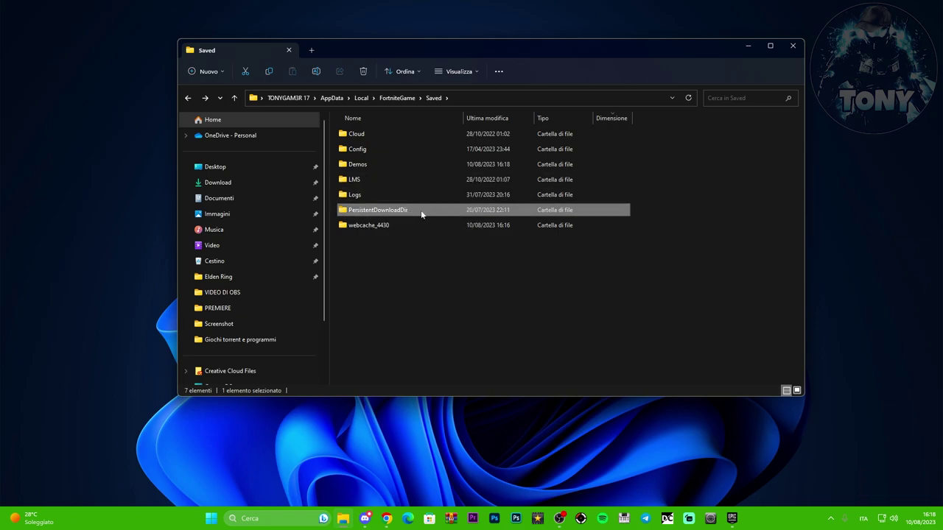
double_click(417, 214)
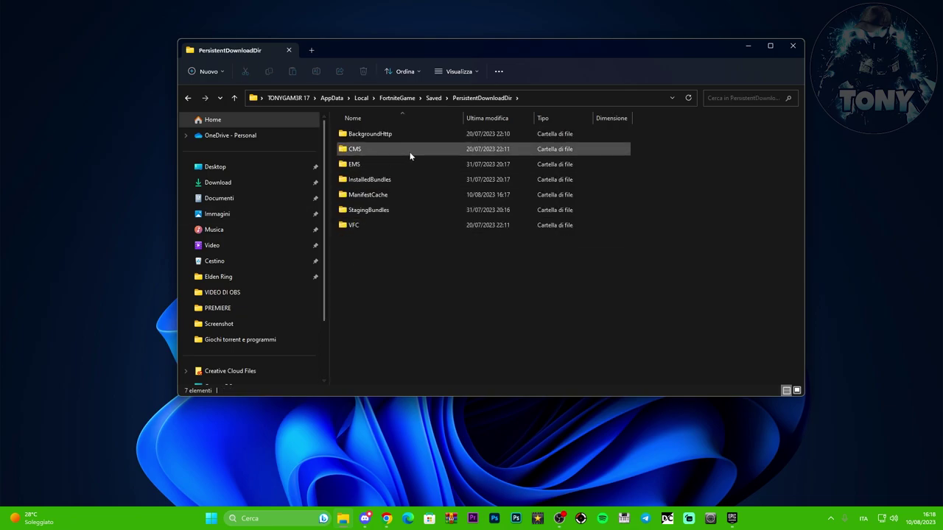
Step: Check StagingBundles and the BuildIdentity text file in the Startup folder of InstalledBundles, ending back in PersistentDownloadDir
left_click(406, 211)
left_click(188, 98)
double_click(383, 180)
double_click(370, 134)
left_click(377, 135)
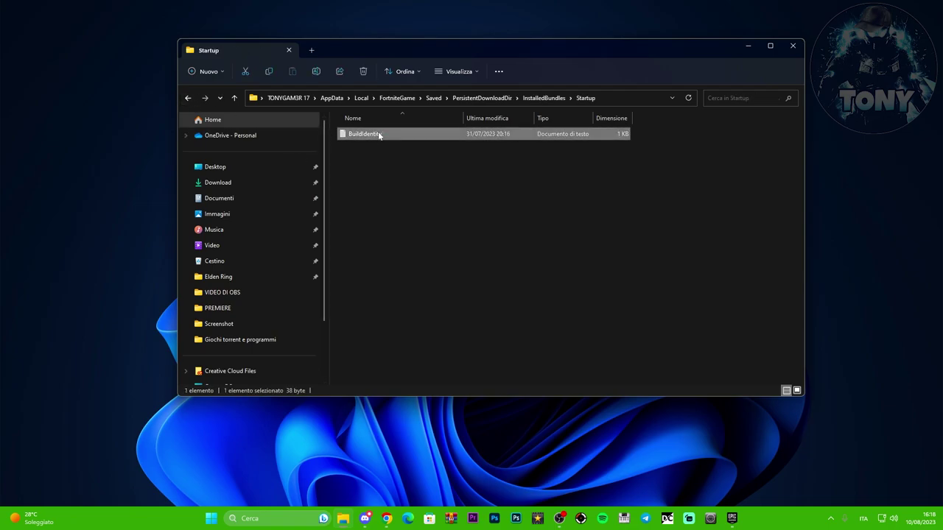
double_click(379, 135)
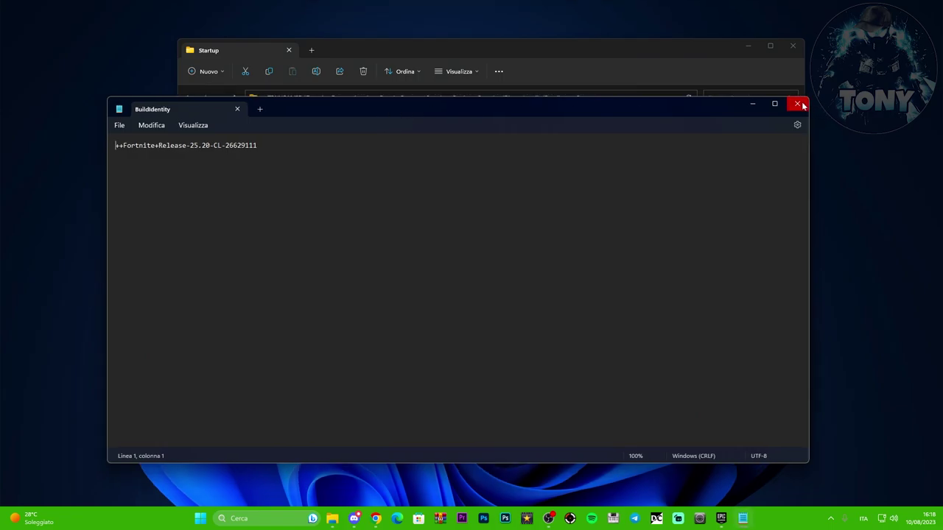
left_click(798, 104)
left_click(187, 97)
left_click(188, 98)
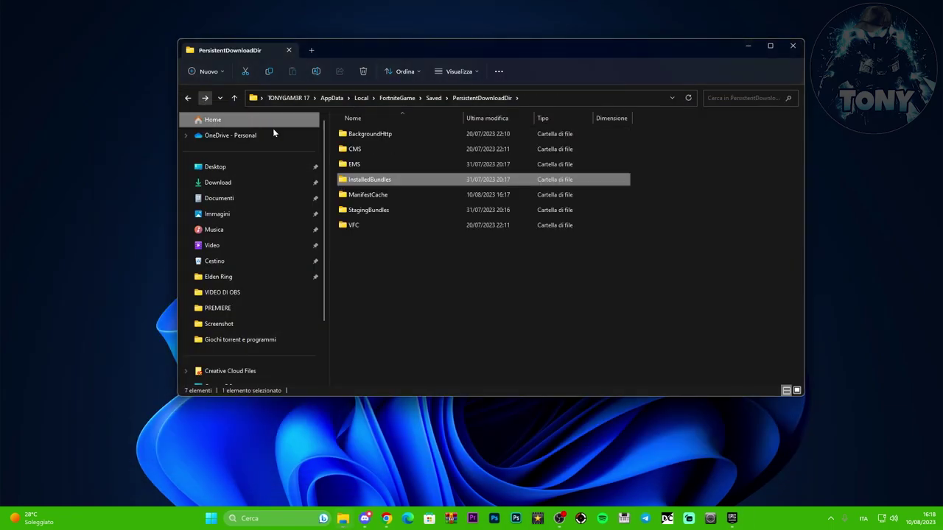
Step: Check the contents of the BackgroundHttp and CMS folders, returning to PersistentDownloadDir after each
left_click(373, 137)
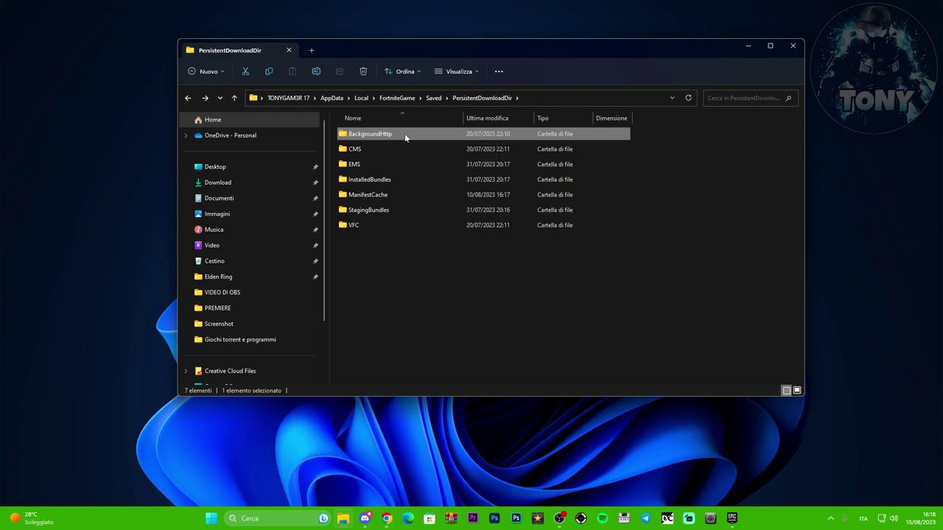
double_click(404, 133)
left_click(188, 97)
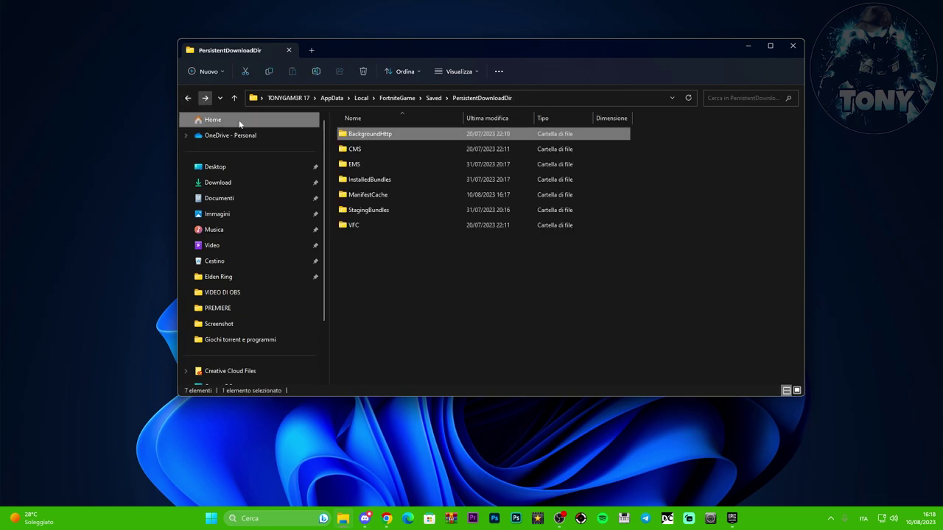
double_click(388, 151)
left_click(187, 97)
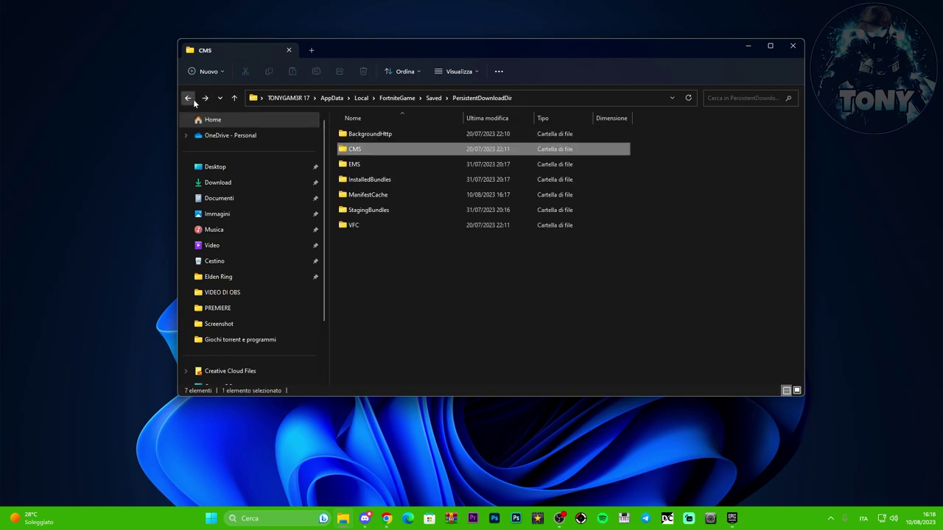
Step: Open the EMS folder in PersistentDownloadDir and delete all the files inside it
double_click(391, 164)
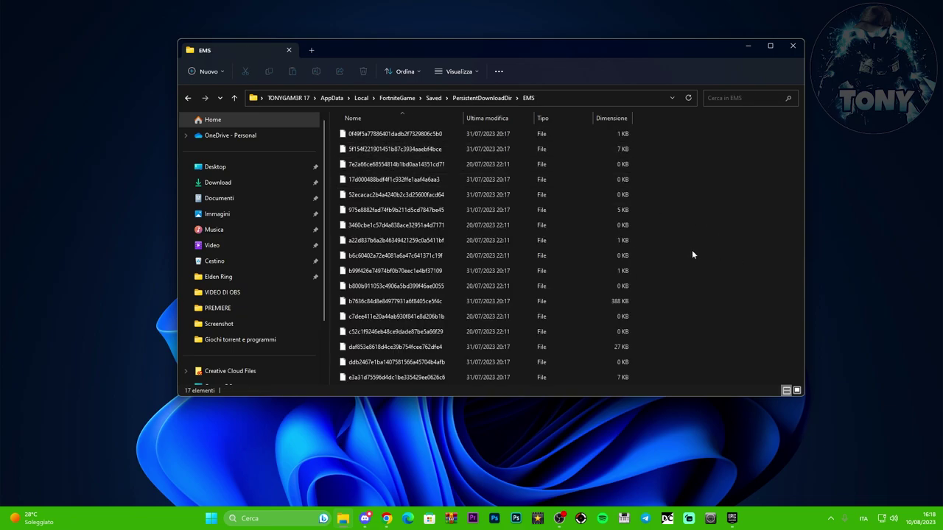
left_click(188, 97)
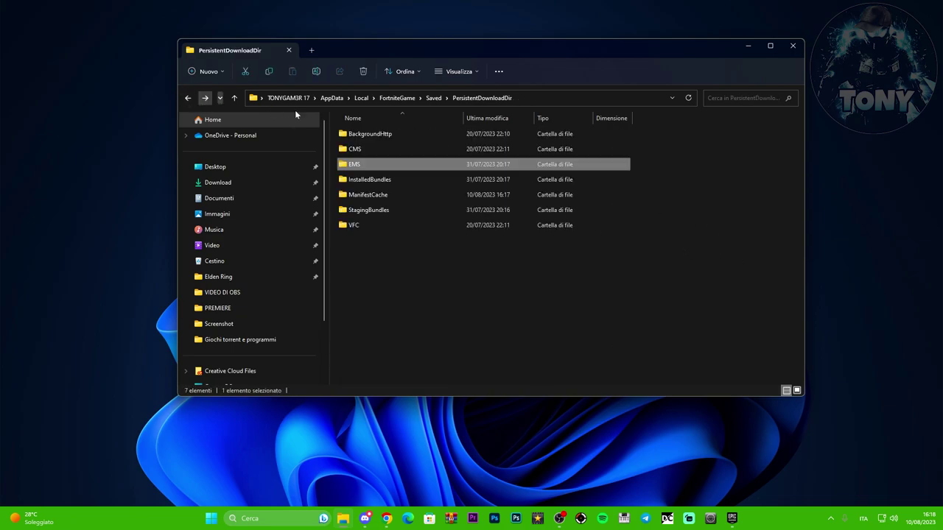
double_click(373, 165)
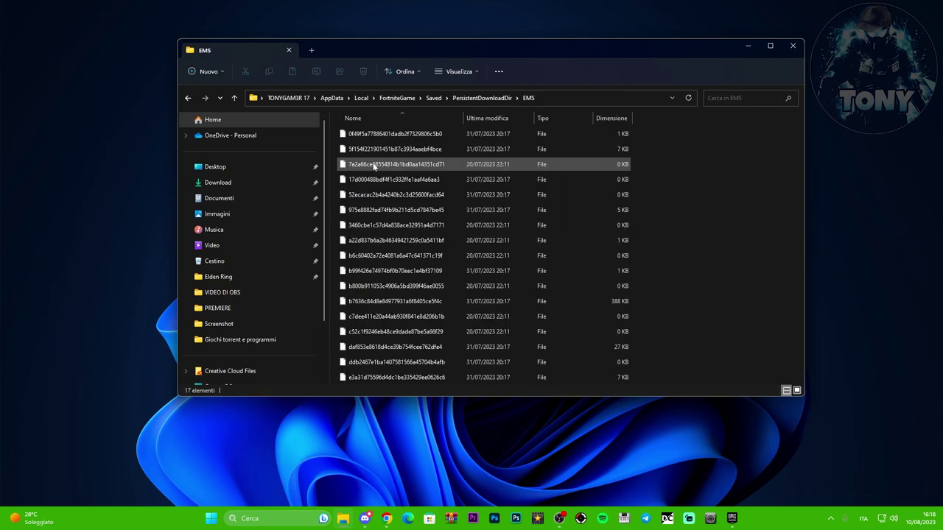
left_click(373, 136)
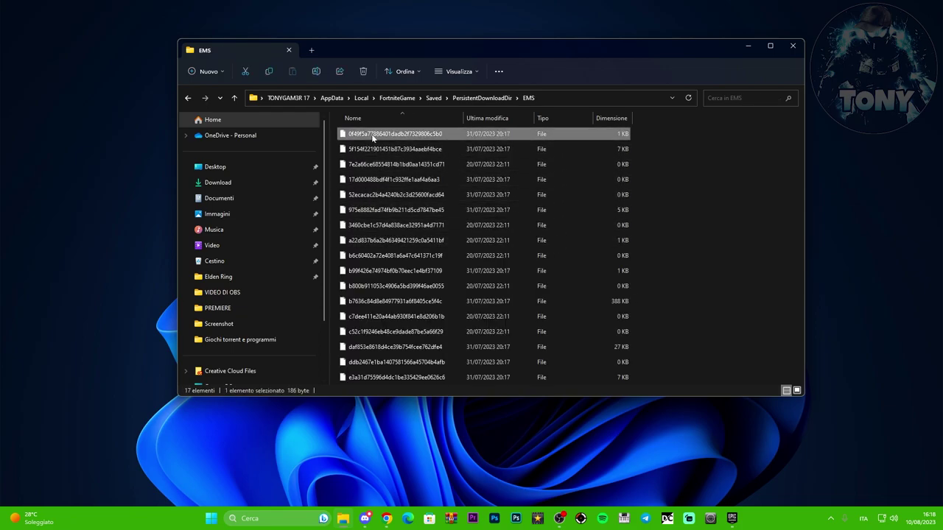
key("ctrl+a")
key("Delete")
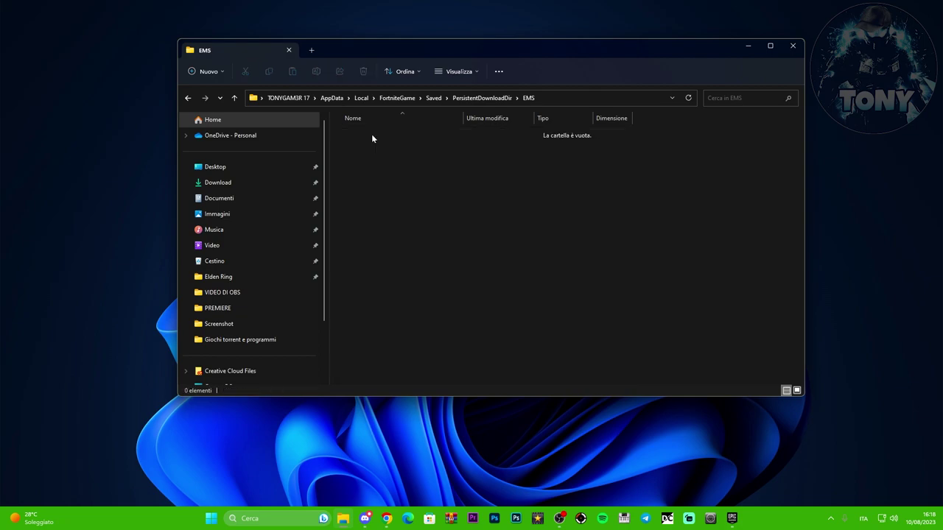
Step: Close the file window and refresh the desktop
left_click(792, 46)
right_click(370, 170)
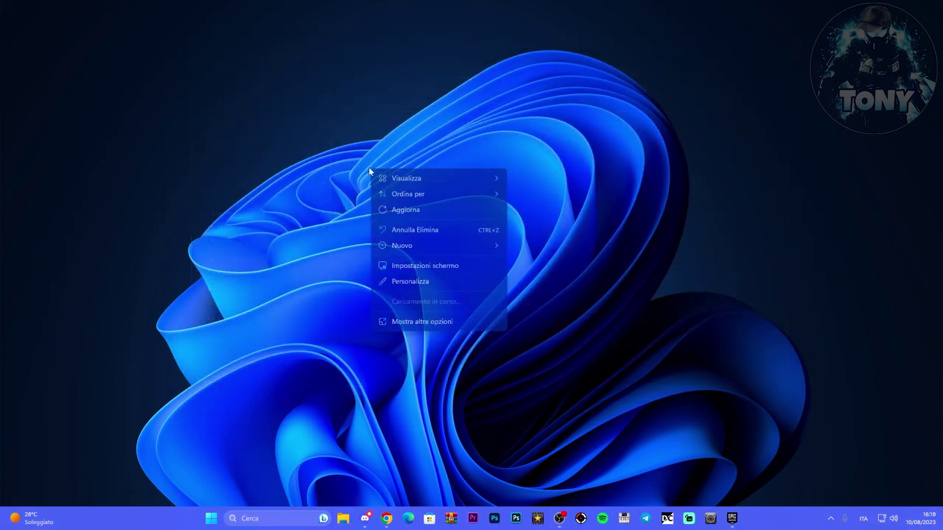
left_click(398, 213)
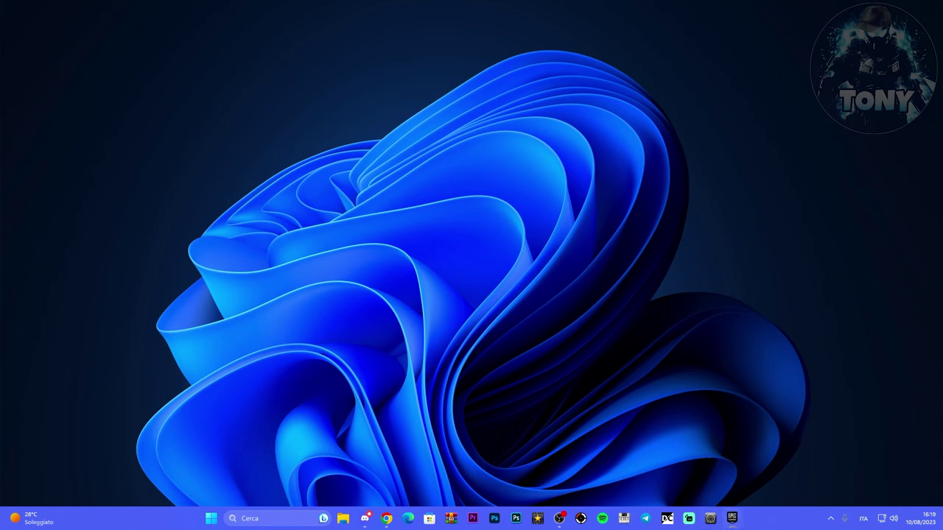
Step: Switch to the Epic Games Launcher and open Fortnite's installation folder from its management options in the library
left_click(732, 519)
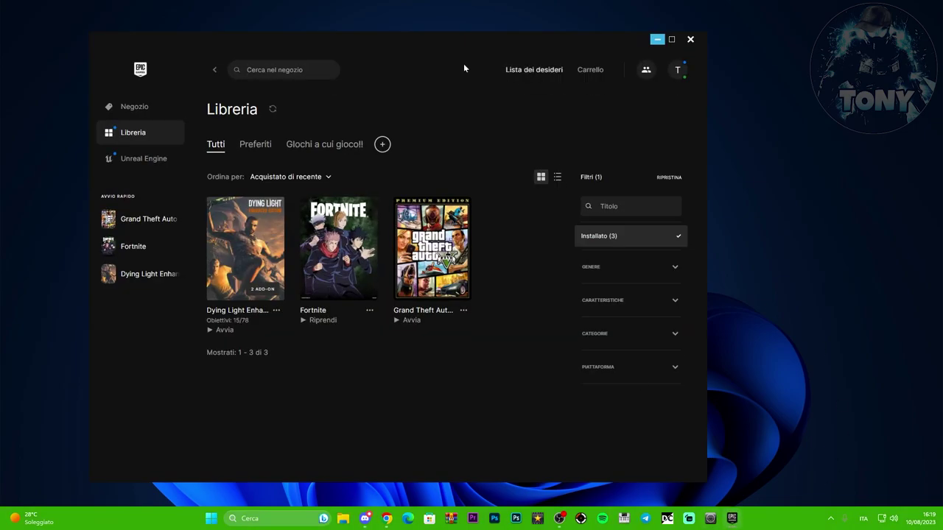
left_click(377, 308)
left_click(250, 215)
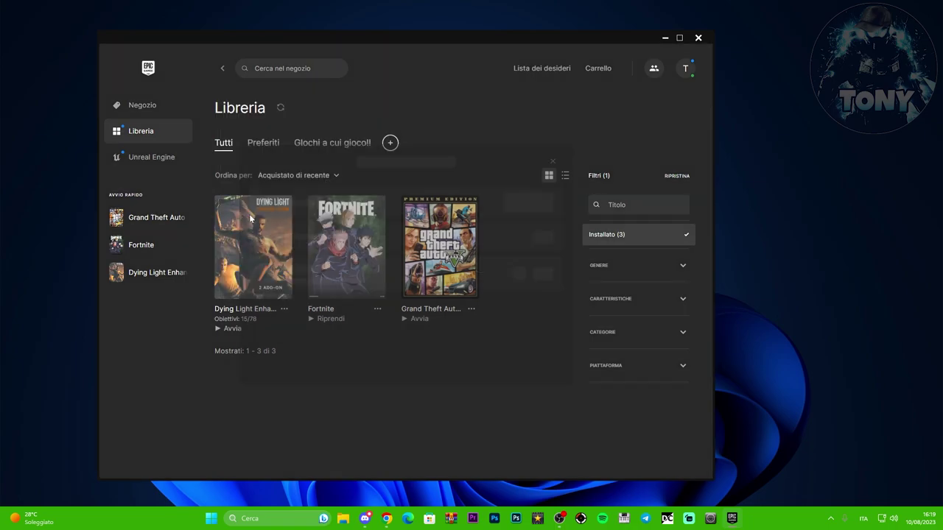
left_click(478, 265)
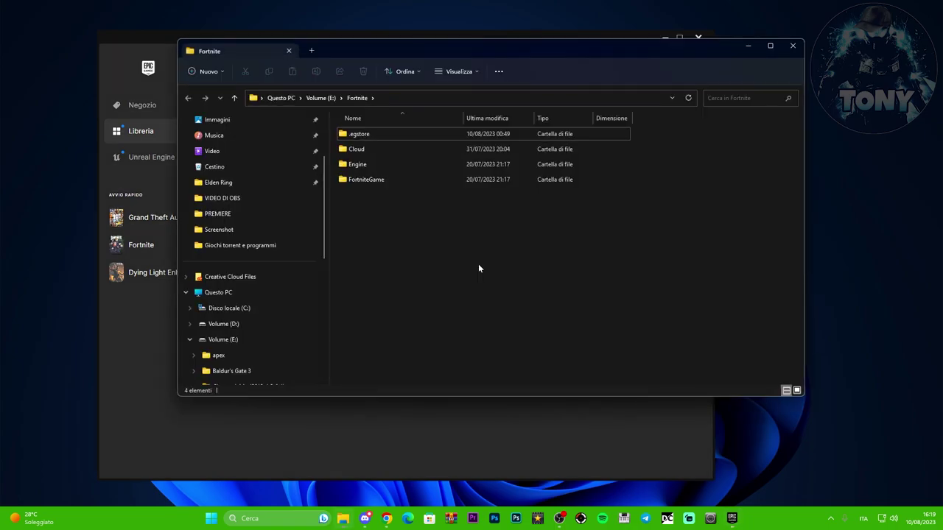
Step: Go into FortniteGame, Binaries, Win64 and open the BattlEye folder
double_click(373, 180)
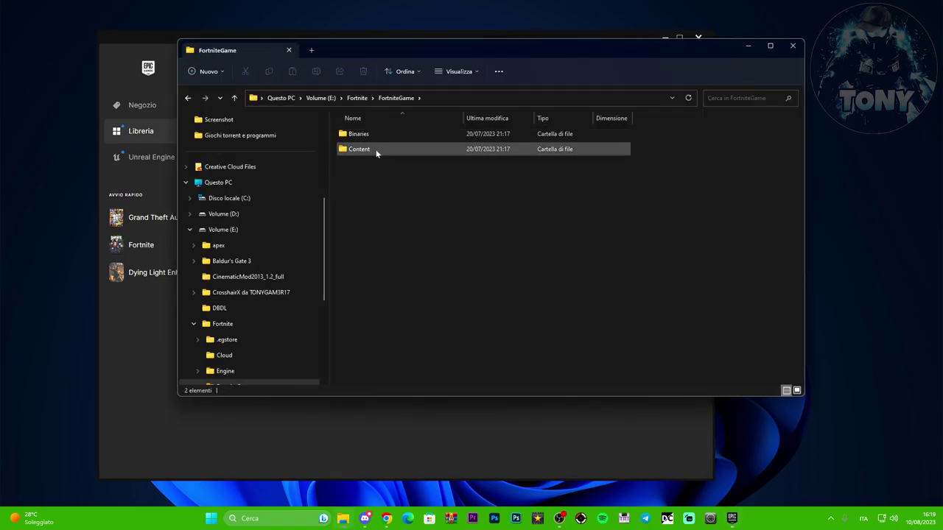
double_click(373, 134)
double_click(373, 150)
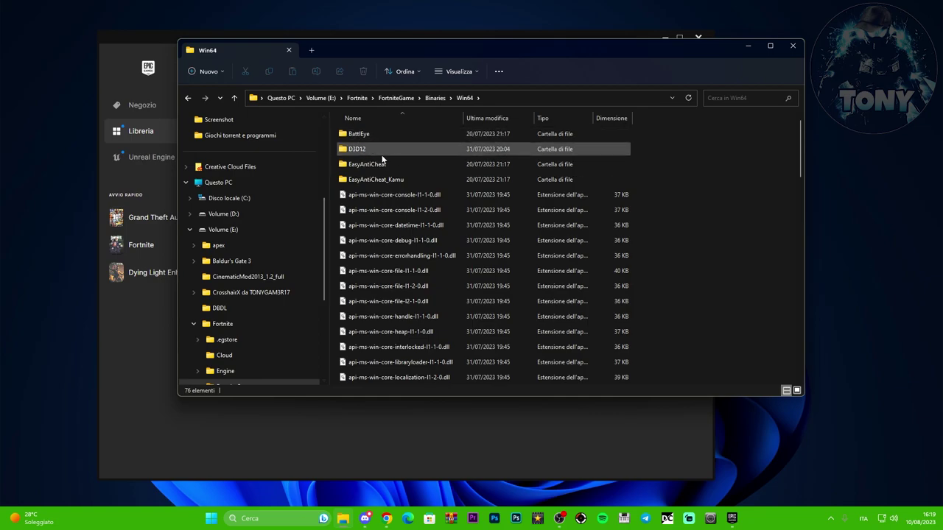
double_click(400, 137)
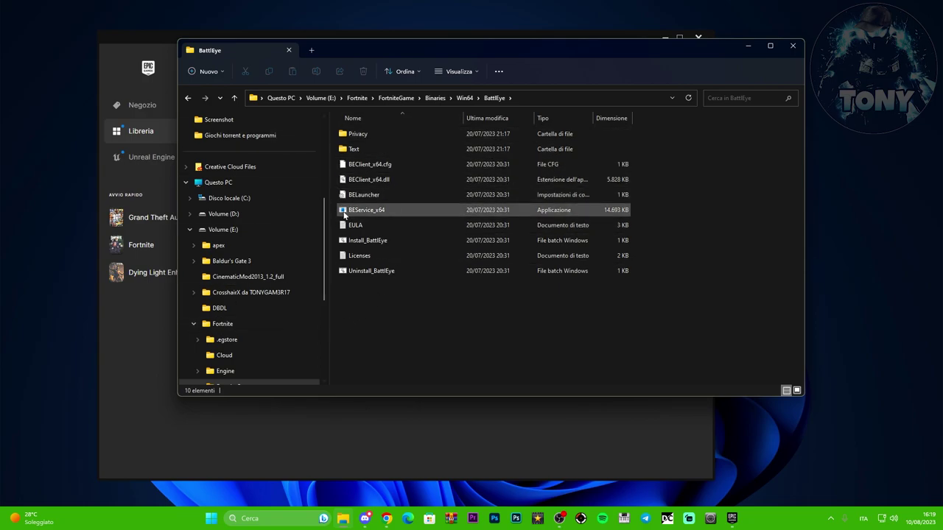
Step: Run BEService_x64 and Install_BattlEye from the BattlEye folder, minimizing the launcher window in between
double_click(399, 210)
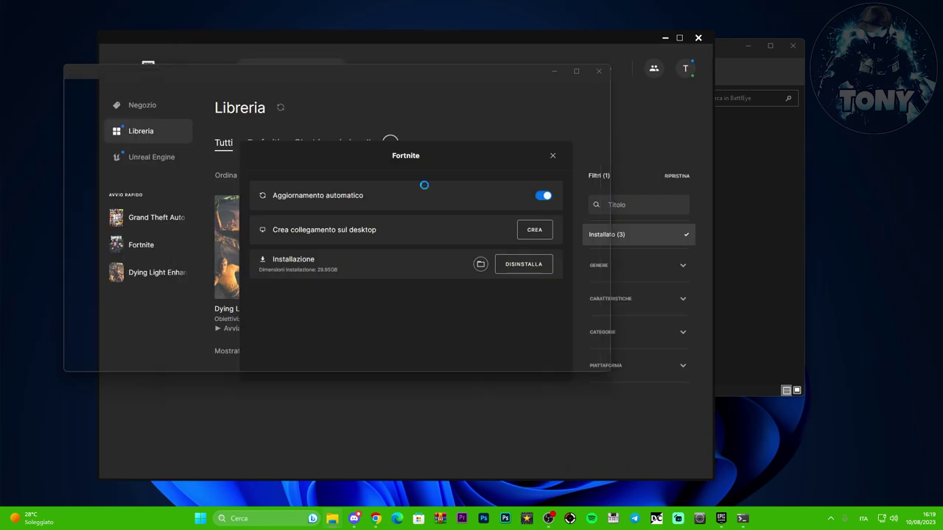
left_click(663, 37)
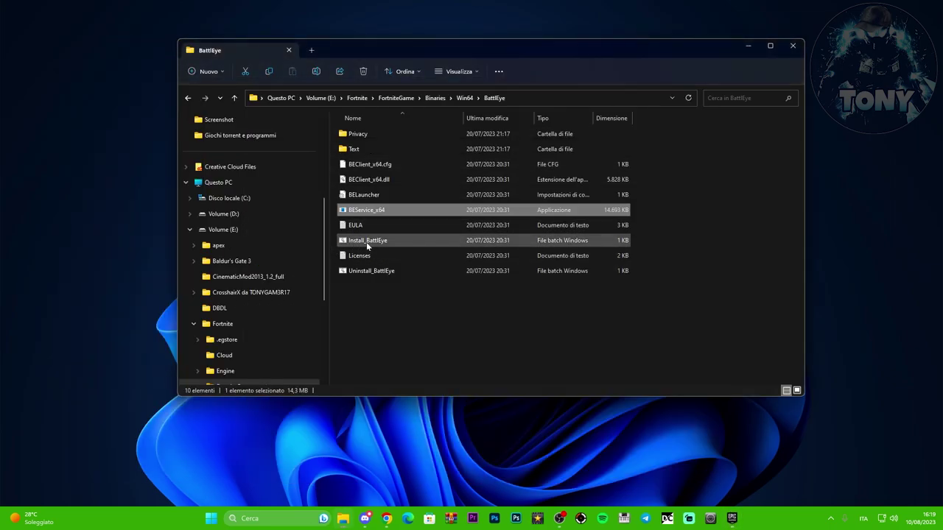
double_click(403, 245)
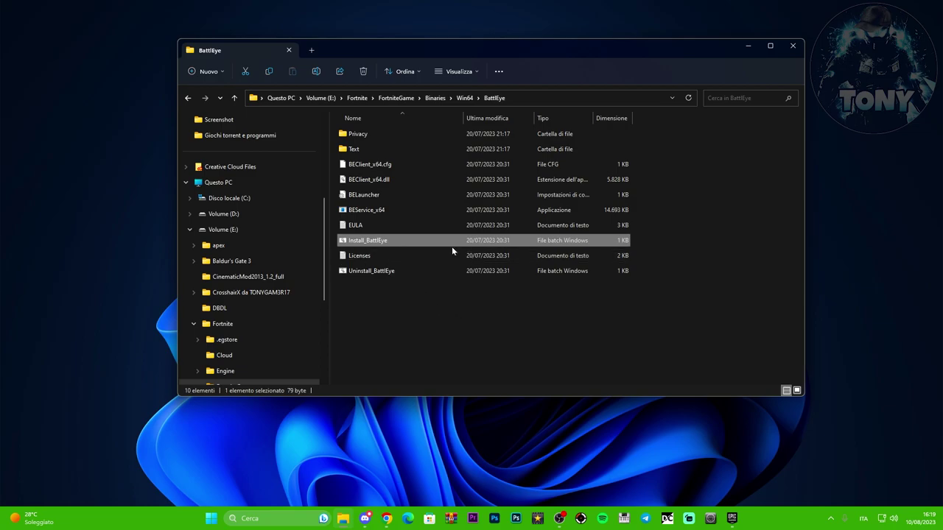
Step: Return to the Win64 folder and open the compatibility properties of the FortniteClient-Win64-Shipping application
left_click(189, 98)
scroll(521, 249, "down", 15)
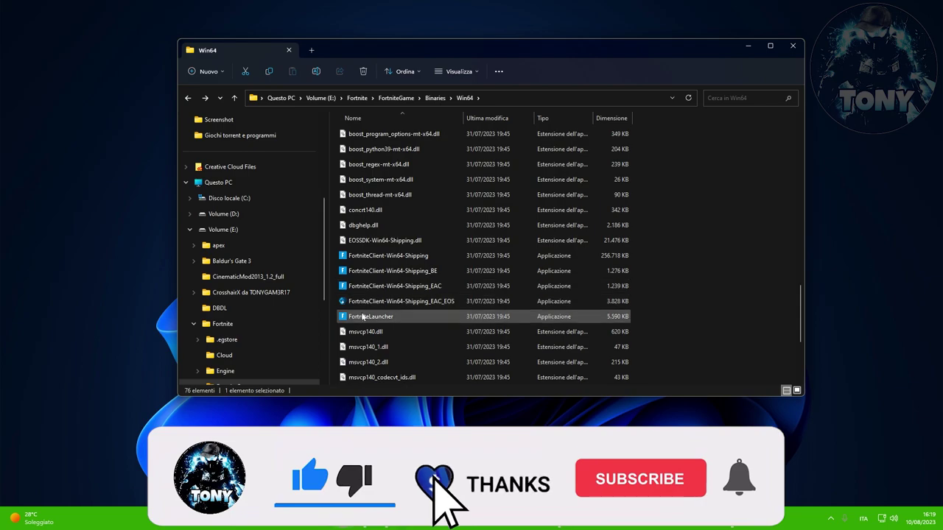
right_click(369, 258)
left_click(412, 425)
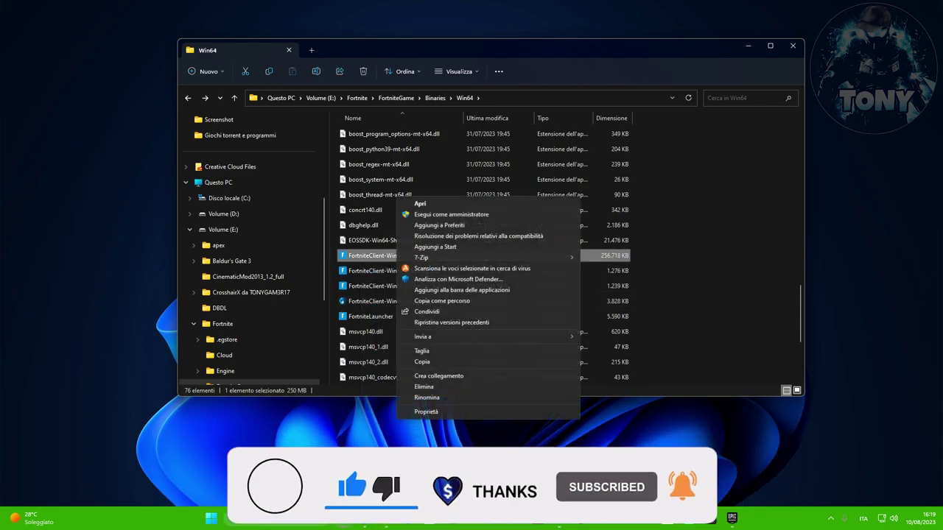
left_click(417, 413)
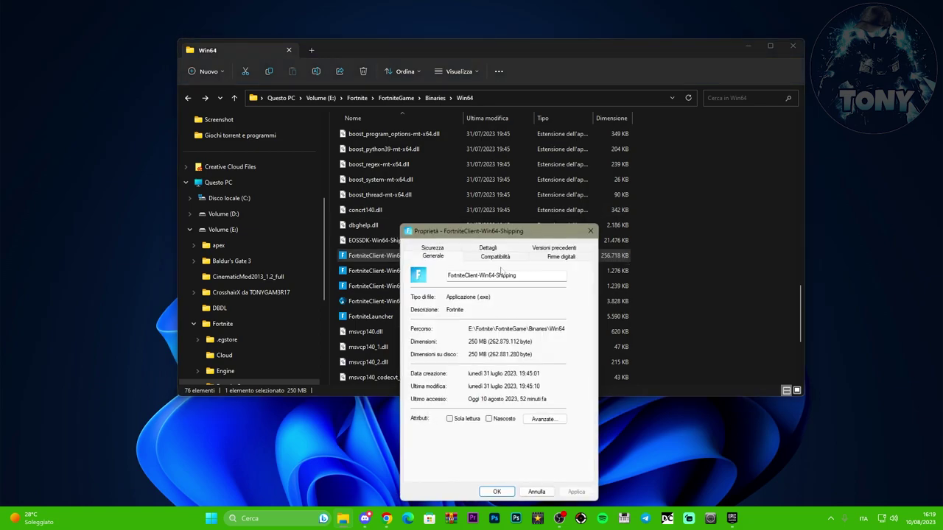
left_click(500, 258)
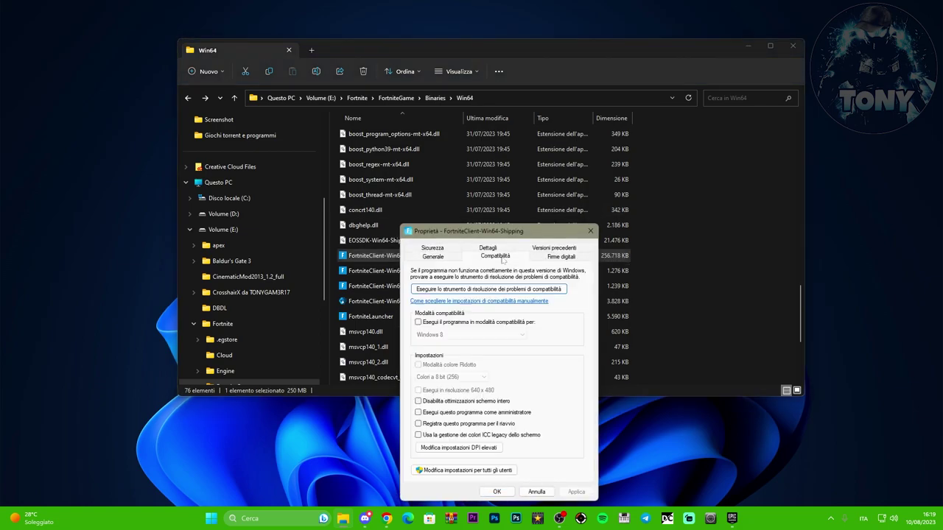
Step: Override the high DPI scaling behaviour of FortniteClient-Win64-Shipping, with scaling performed by Applicazione, and confirm the DPI settings
left_click(464, 448)
left_click(447, 416)
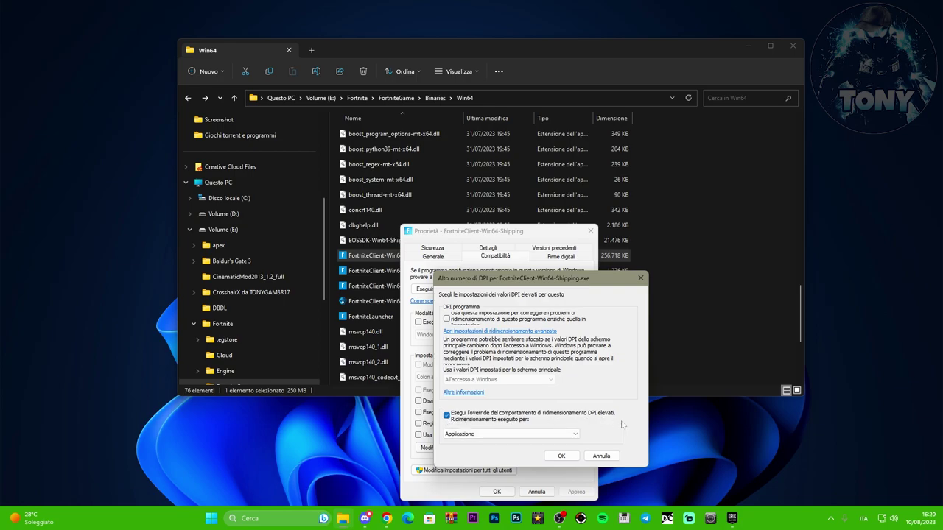
left_click(509, 433)
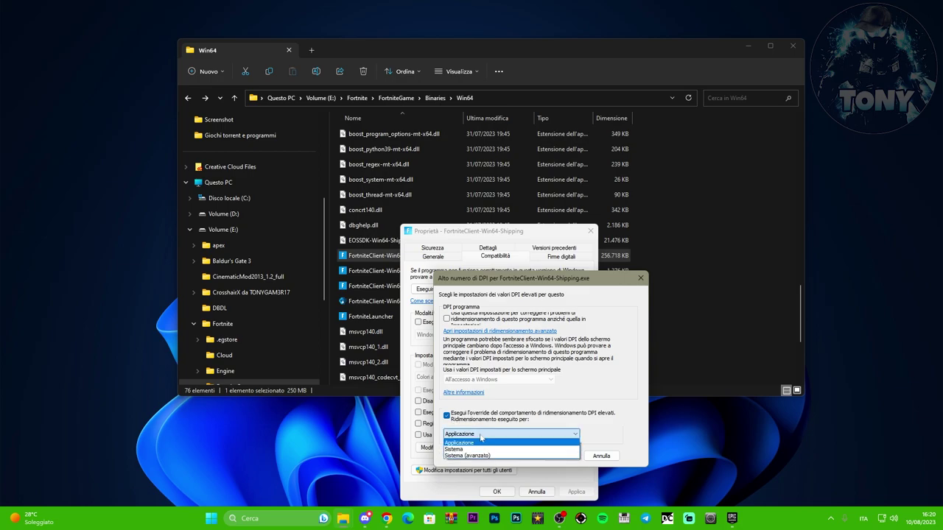
left_click(480, 437)
left_click(480, 436)
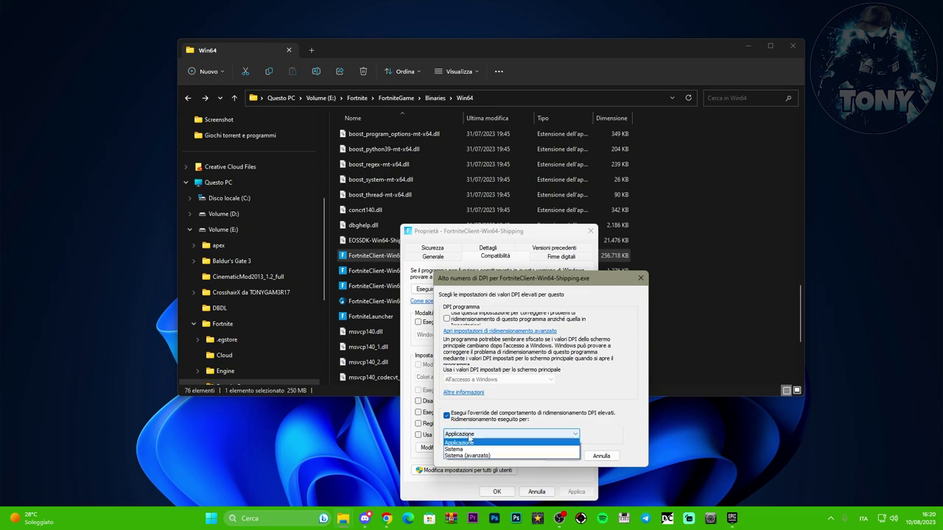
left_click(466, 456)
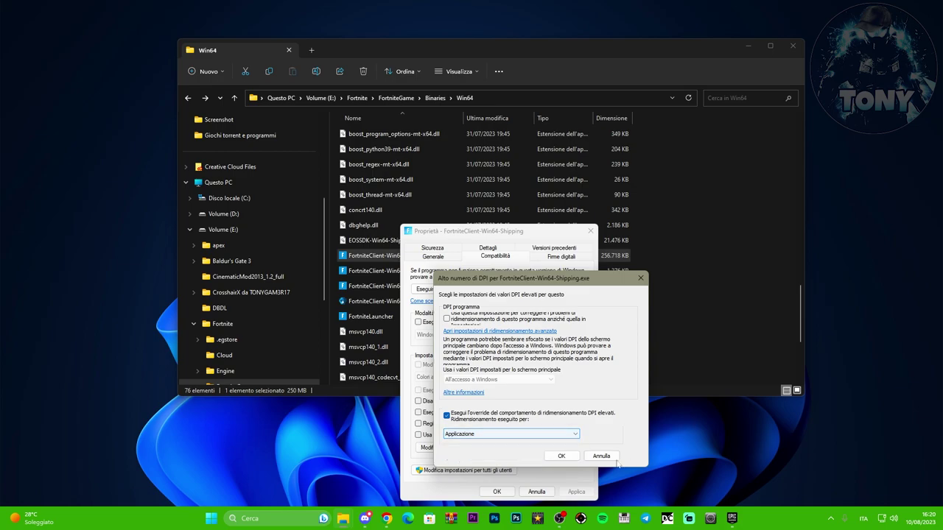
left_click(556, 456)
Step: Disable fullscreen optimizations for FortniteClient-Win64-Shipping, apply the change and close its properties
left_click(418, 401)
left_click(576, 492)
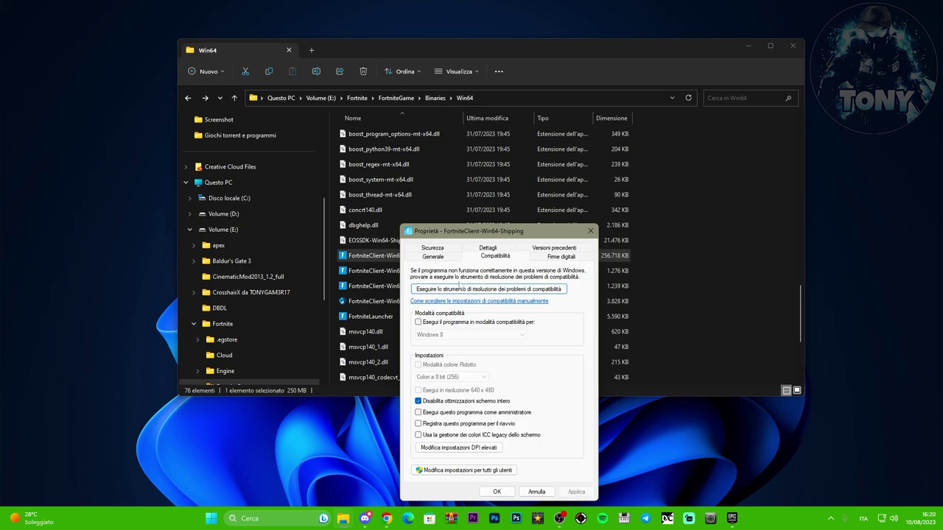
left_click(590, 230)
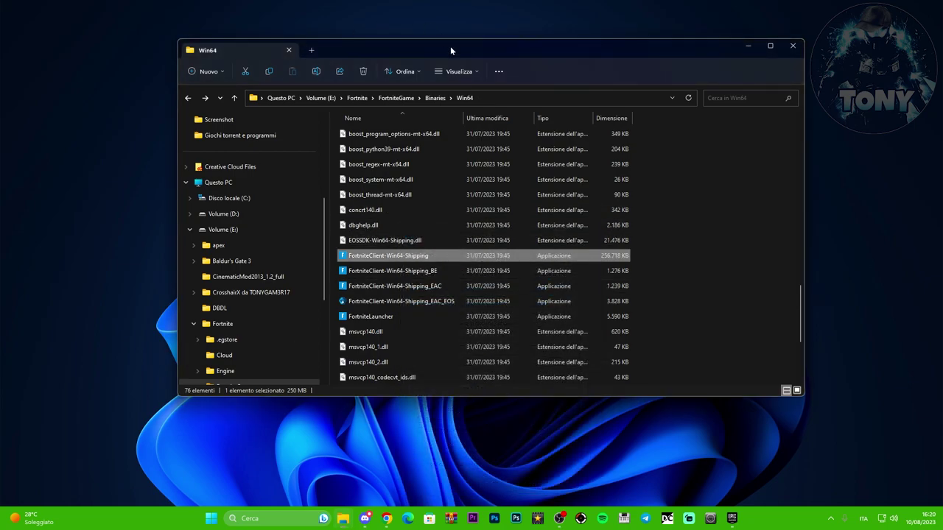
Step: Open the compatibility properties of the FortniteLauncher application in the Win64 folder
left_click_drag(450, 45, 440, 44)
left_click(379, 270)
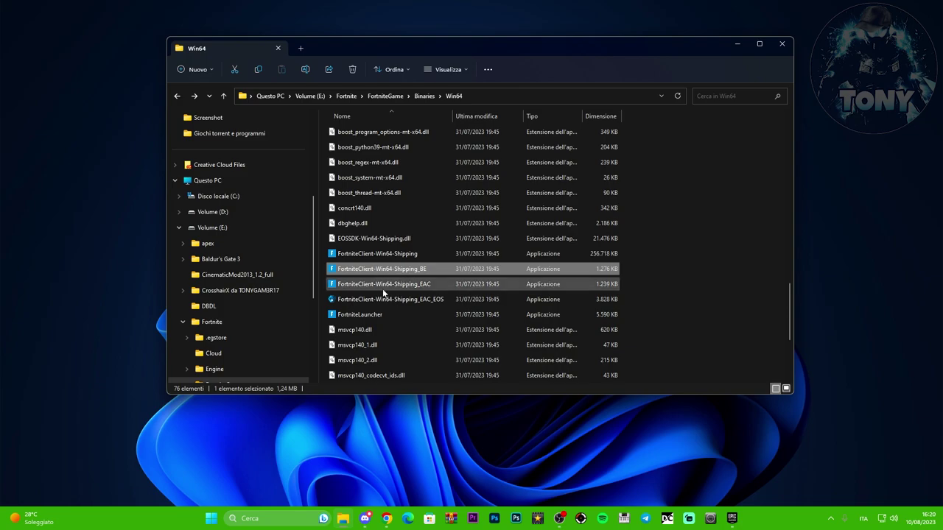
left_click(368, 286)
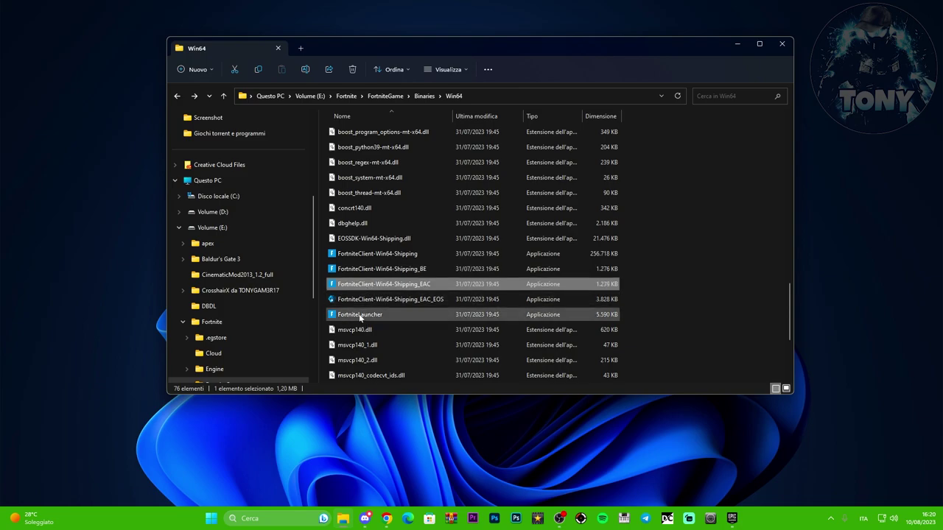
right_click(361, 315)
left_click(399, 306)
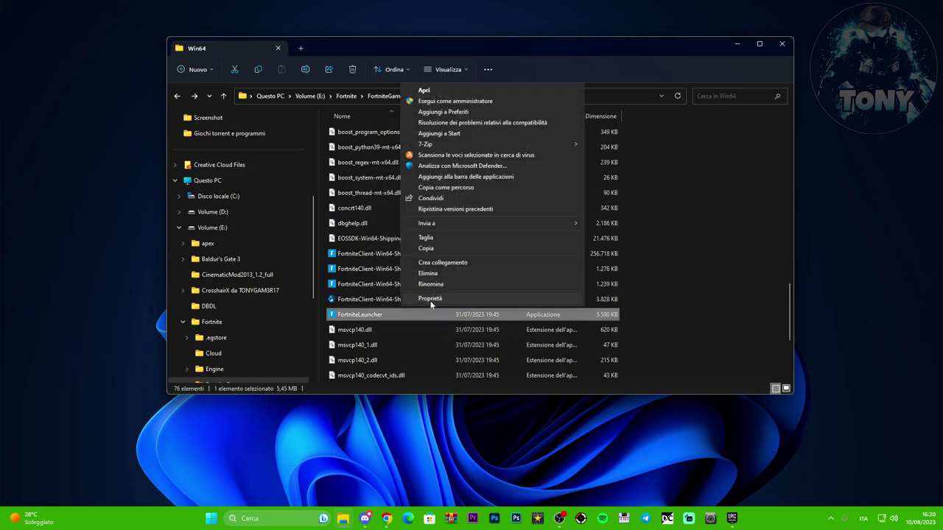
left_click(430, 298)
left_click(479, 256)
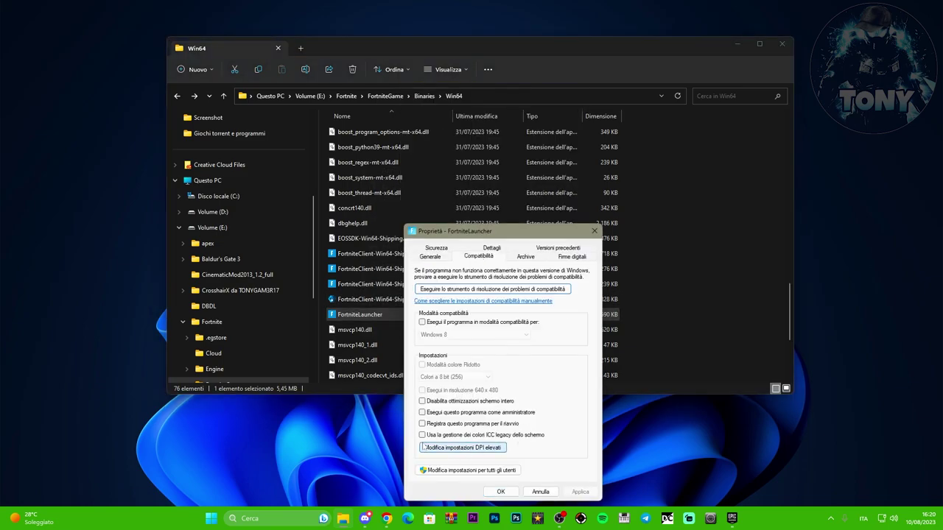
Step: Override FortniteLauncher's high DPI scaling with Applicazione, disable its fullscreen optimizations, and apply the compatibility settings
left_click(463, 447)
left_click(450, 413)
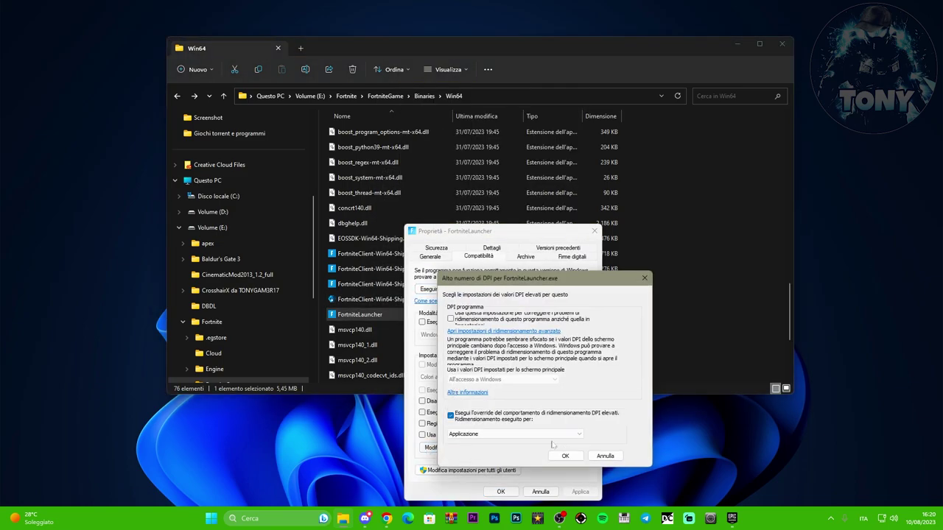
left_click(565, 456)
left_click(422, 402)
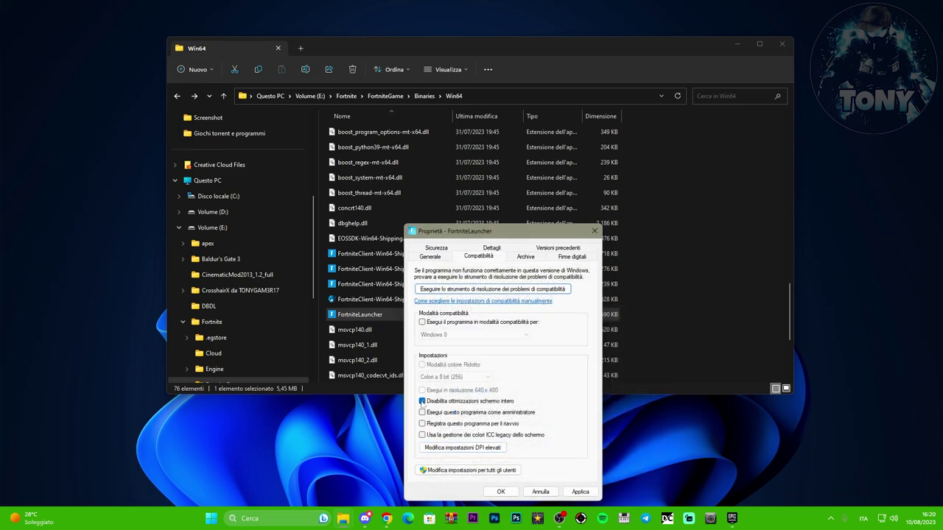
left_click(580, 492)
left_click(500, 491)
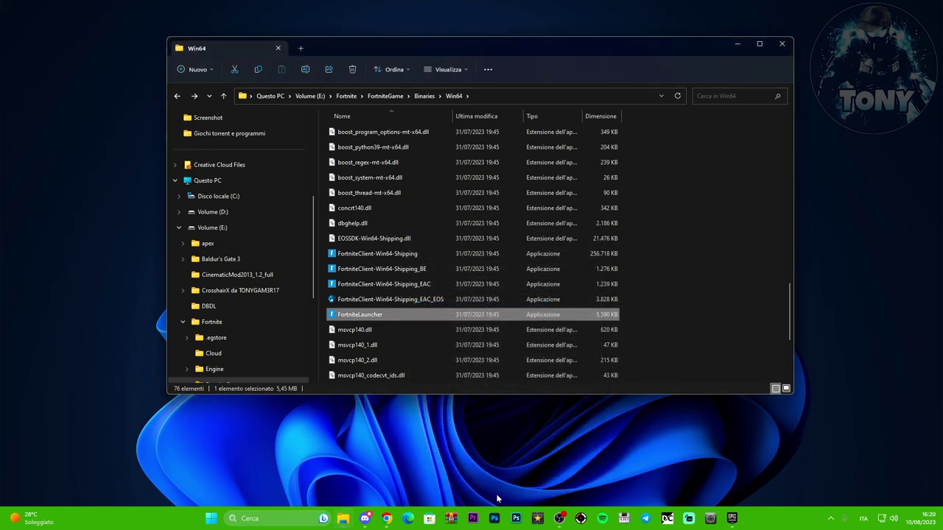
Step: Open the EasyAntiCheat folder inside Win64 and launch EasyAntiCheat_EOS_Setup
scroll(449, 281, "up", 5)
scroll(449, 281, "down", 5)
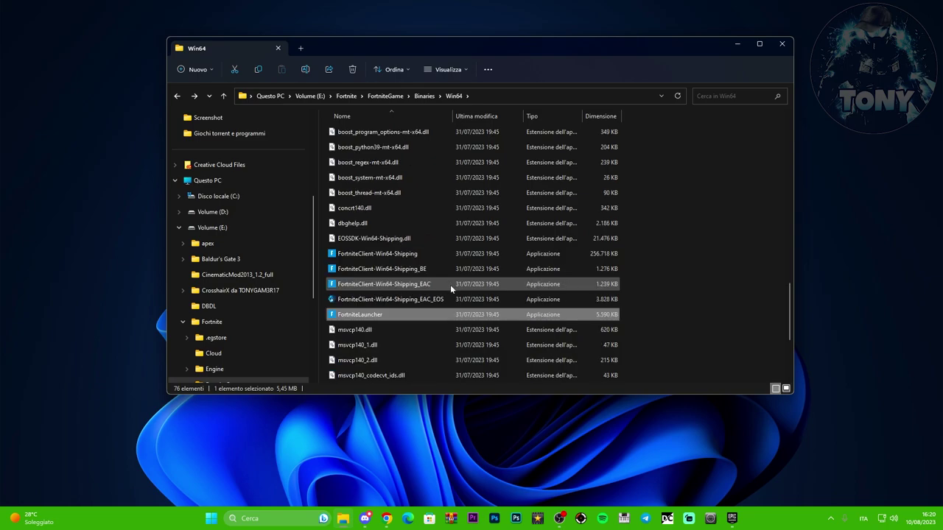
scroll(449, 282, "up", 10)
double_click(370, 162)
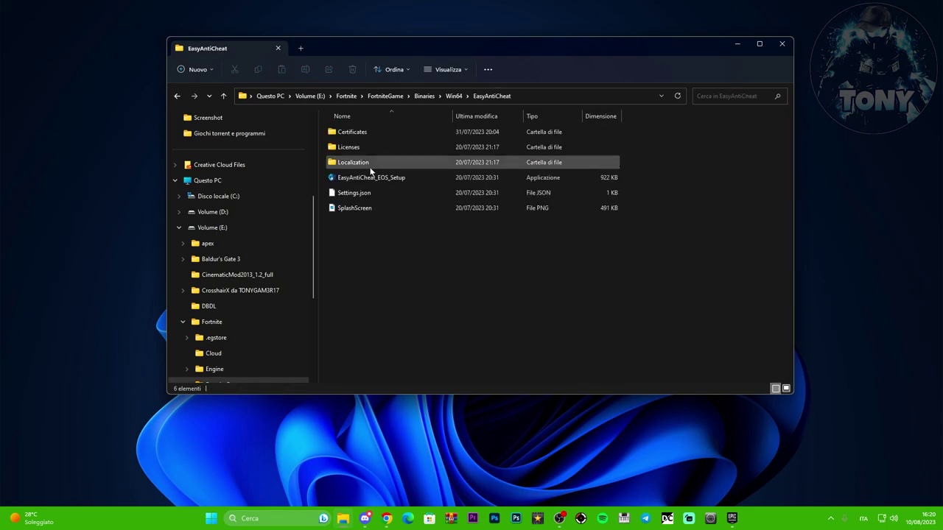
left_click(373, 180)
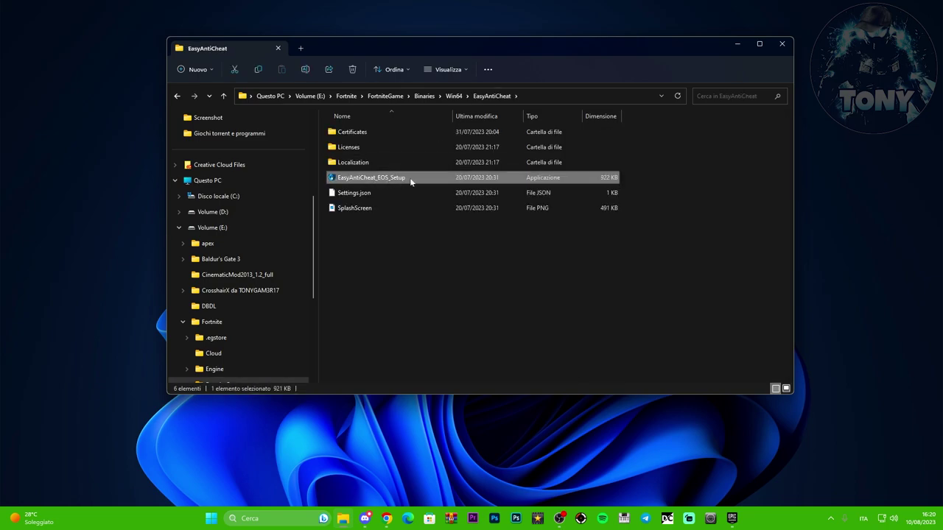
double_click(409, 177)
Step: Run EasyAntiCheat_EOS_Setup as administrator, and close the EasyAntiCheat folder window
mouse_move(442, 46)
left_mouse_down()
mouse_move(463, 46)
mouse_move(447, 51)
left_mouse_up()
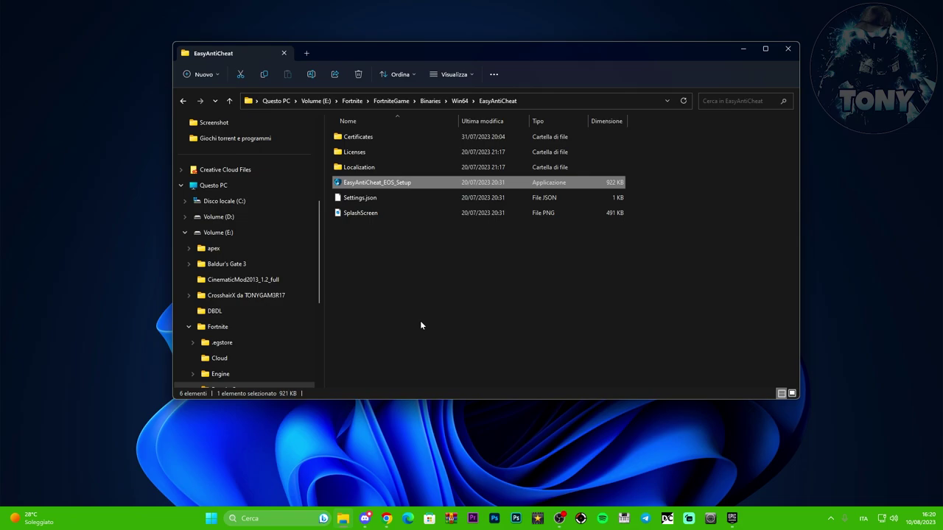
right_click(382, 184)
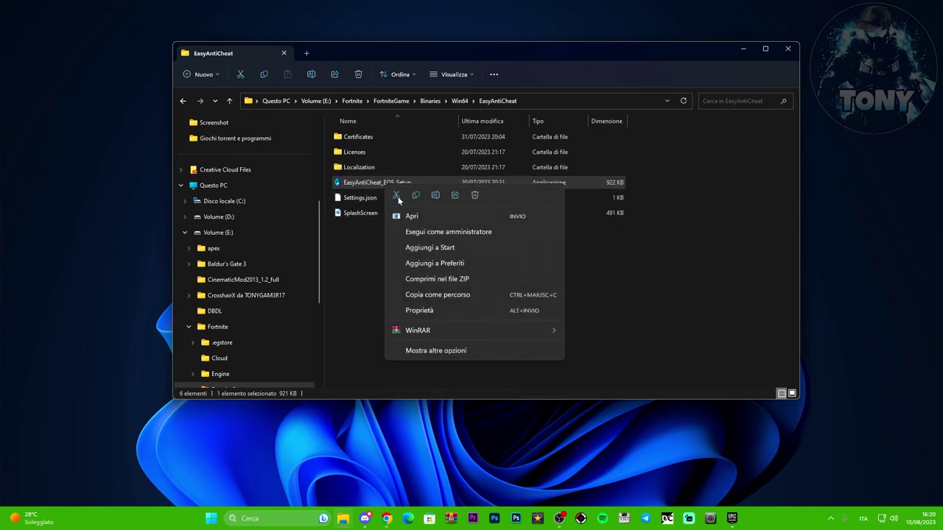
left_click(441, 233)
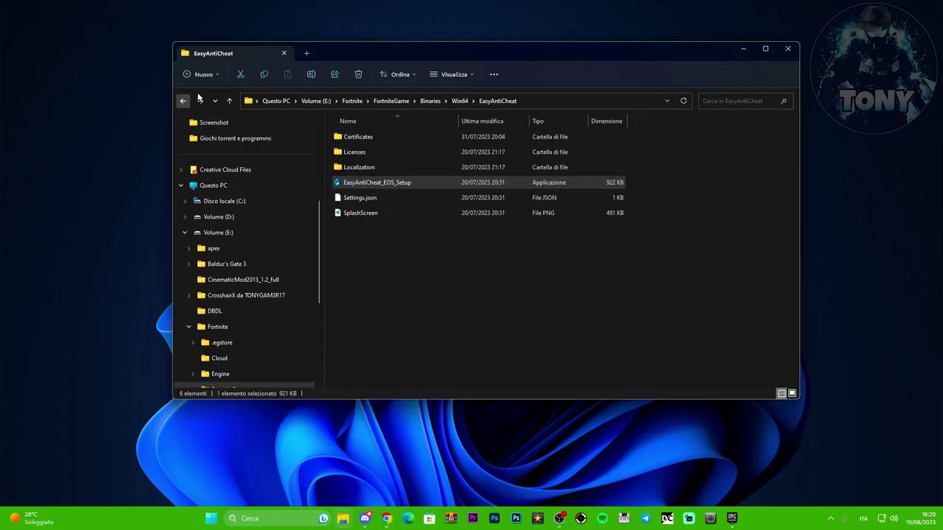
left_click_drag(359, 51, 341, 47)
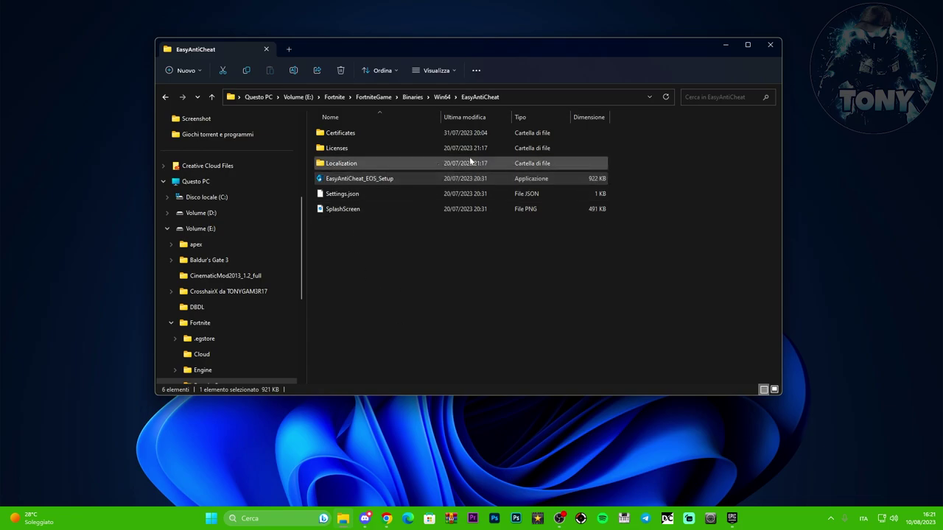
left_click(777, 49)
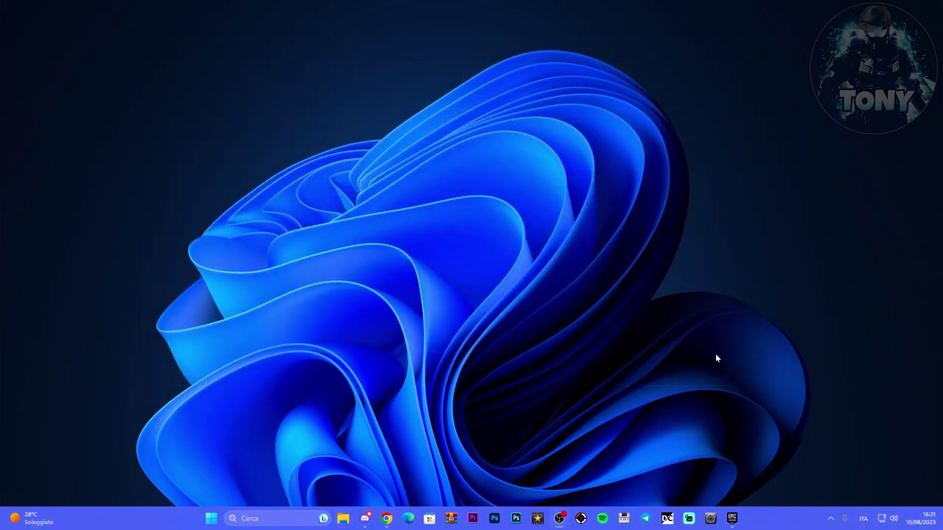
Step: Switch to the Epic Games Launcher, close the Fortnite management dialog, and check Fortnite's installation options, including Shader DirectX 12
left_click(731, 519)
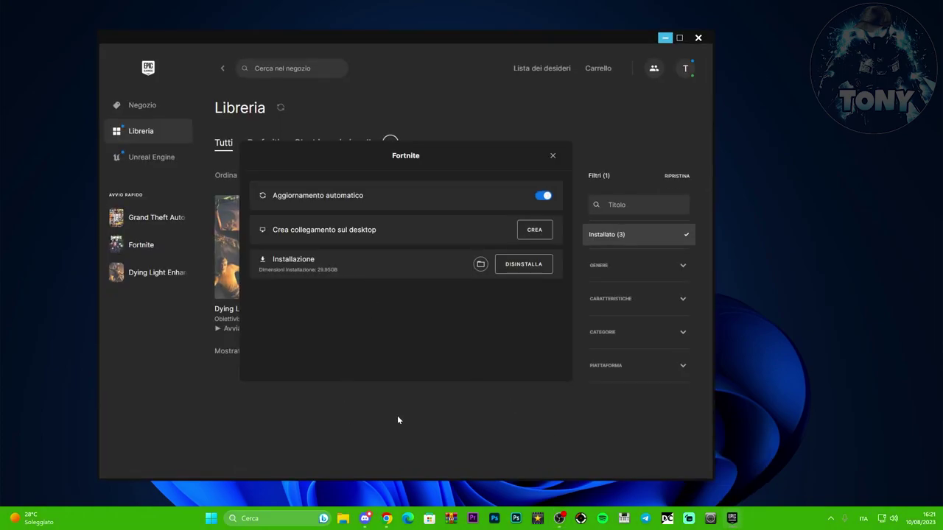
left_click(395, 448)
left_click(377, 309)
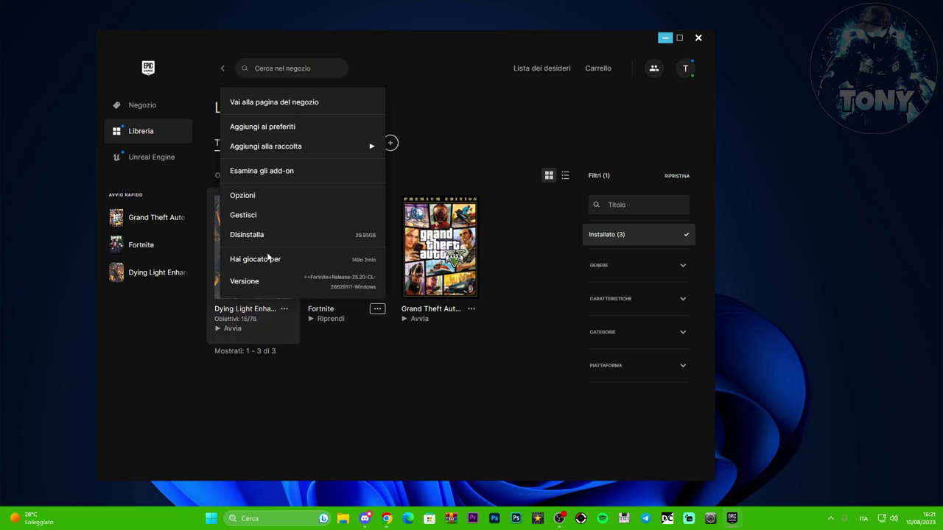
left_click(273, 196)
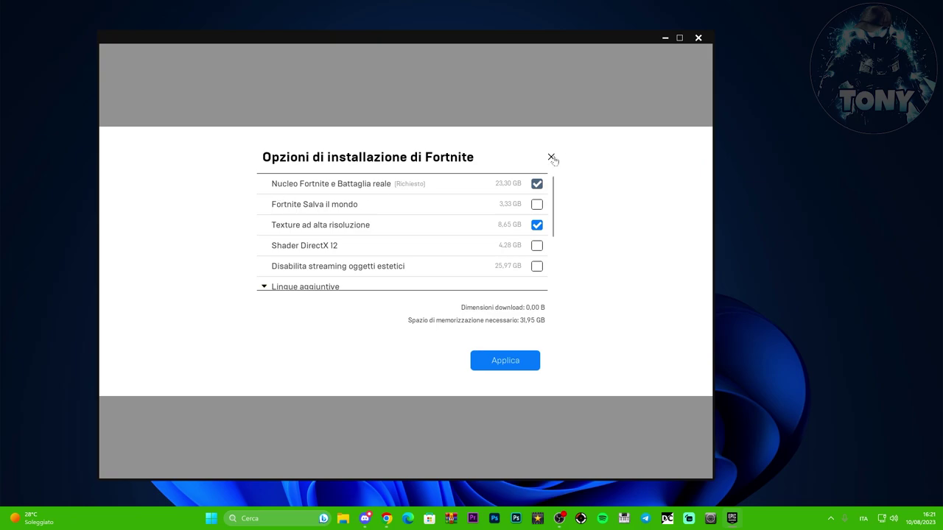
mouse_move(287, 252)
left_click(552, 158)
Step: Recheck Fortnite's installation options, and view its management dialog with the uninstall option
left_click(377, 309)
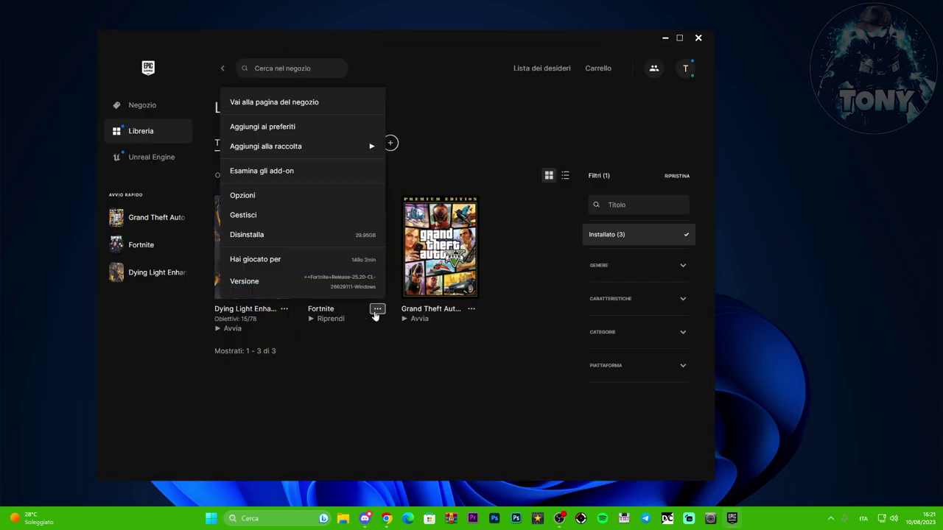
left_click(292, 196)
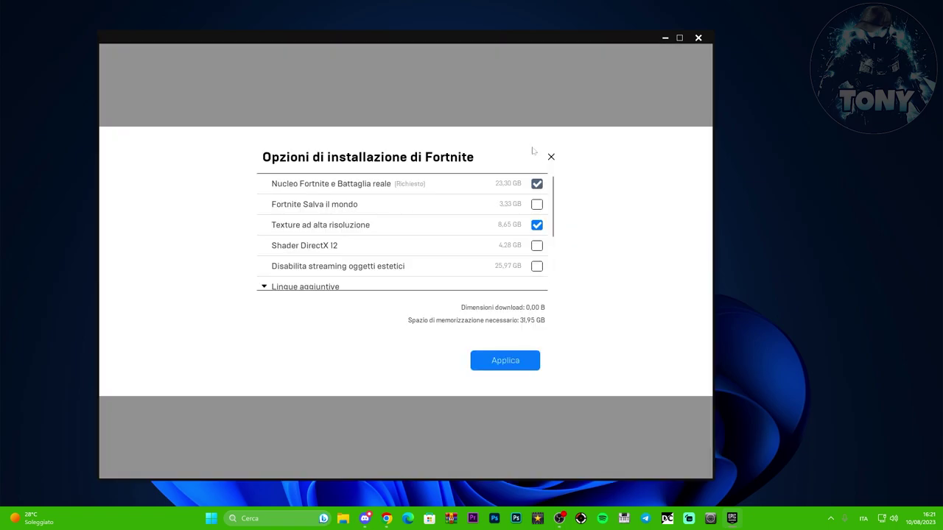
left_click(551, 157)
left_click(377, 309)
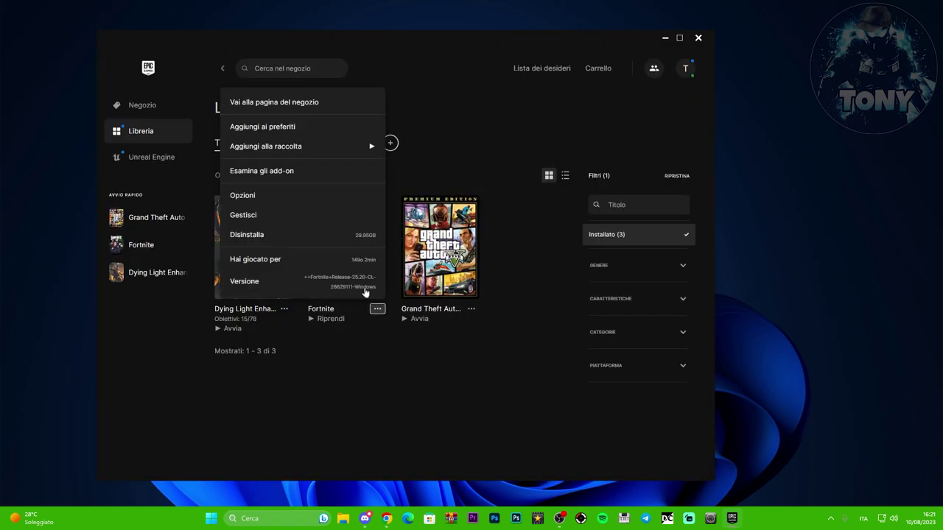
left_click(270, 212)
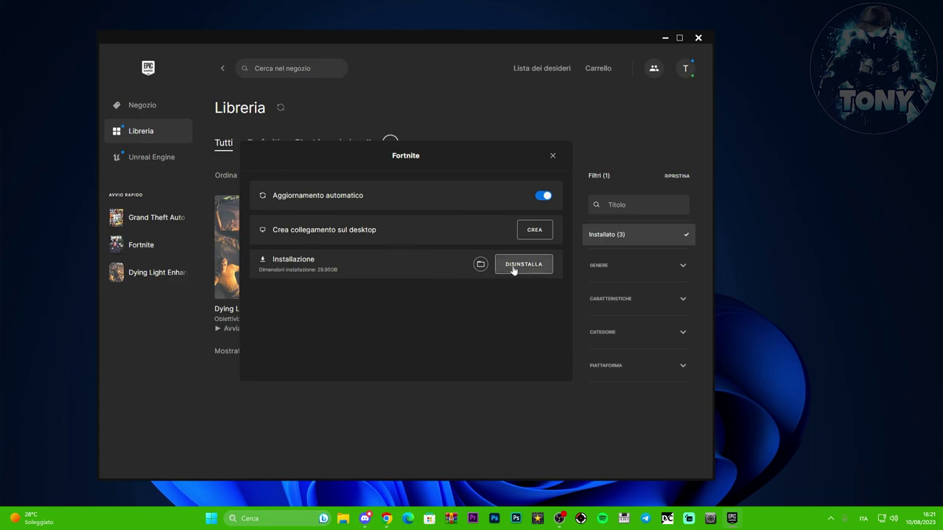
left_click(553, 158)
Step: Dismiss Fortnite's library options and minimize the Epic Games Launcher
left_click(377, 308)
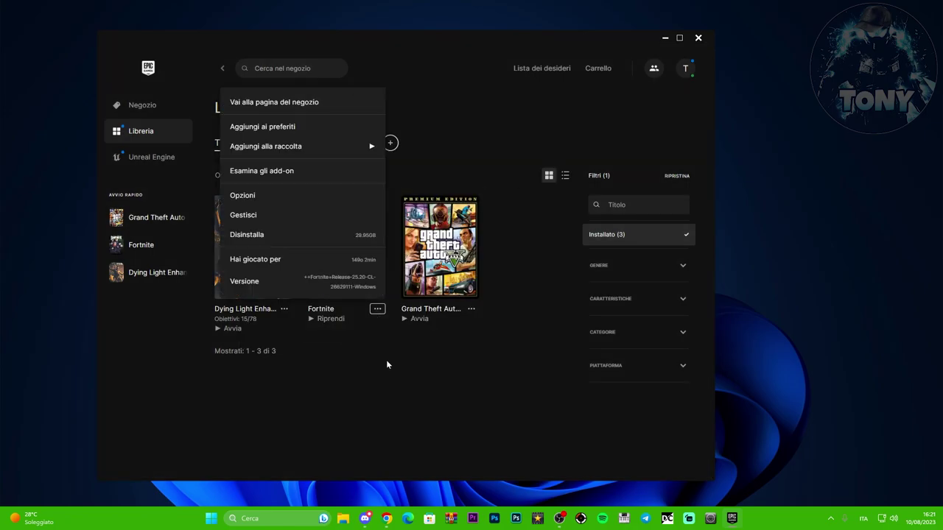
left_click(363, 374)
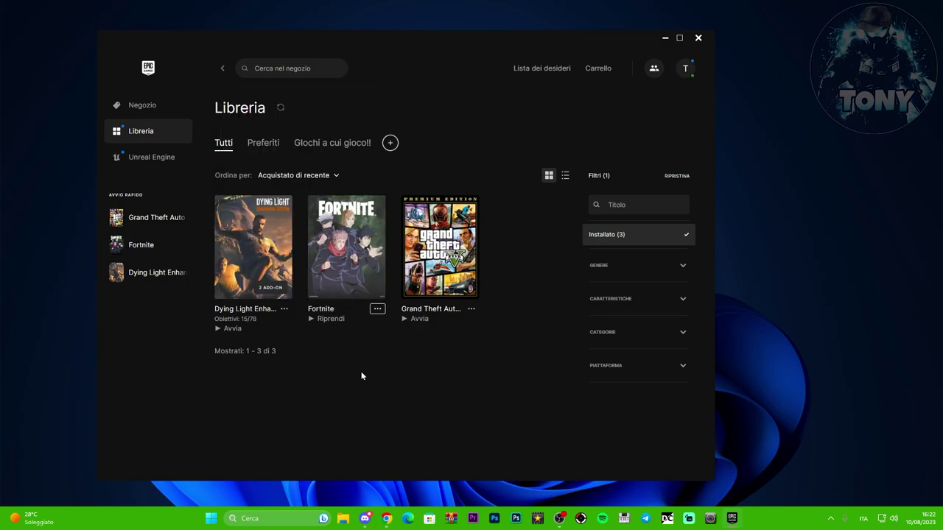
left_click(665, 38)
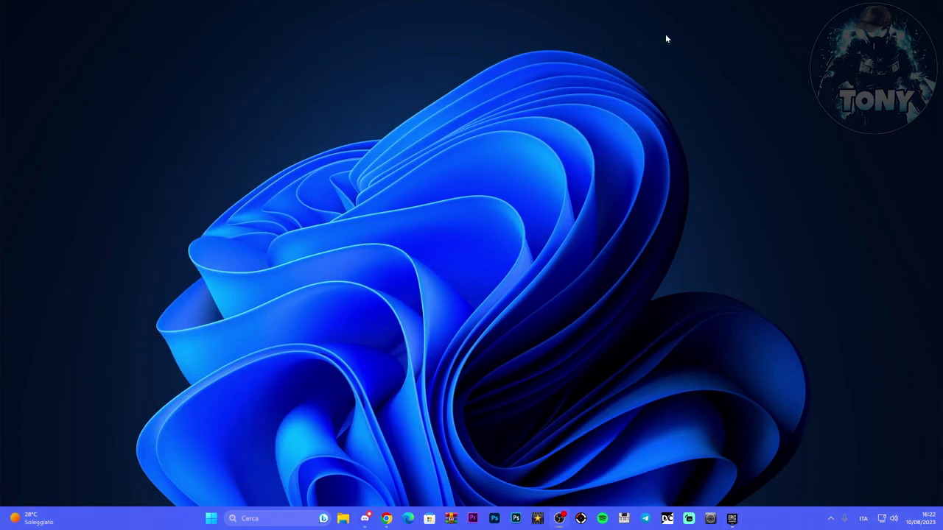